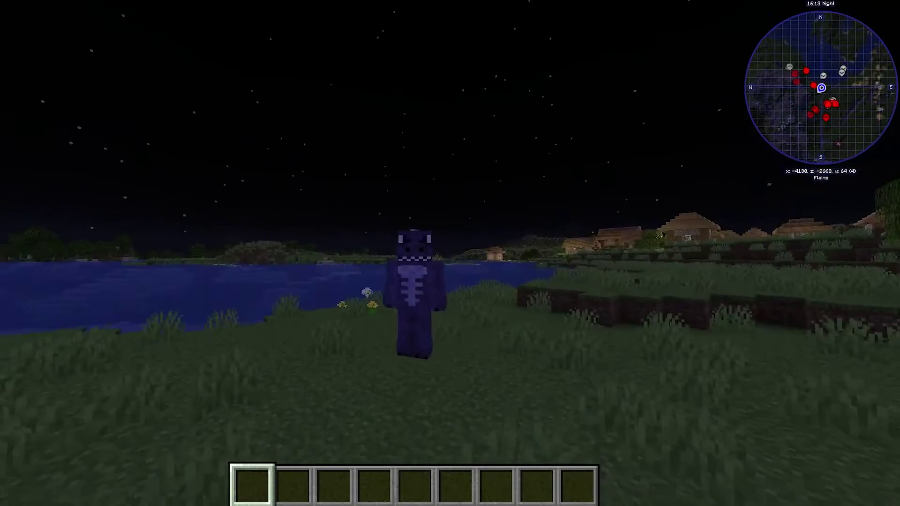
# - Toggle the JourneyMap fullscreen map open, look around it, then close it again
pyautogui.press('j')
pyautogui.scroll(-2, 415, 233)
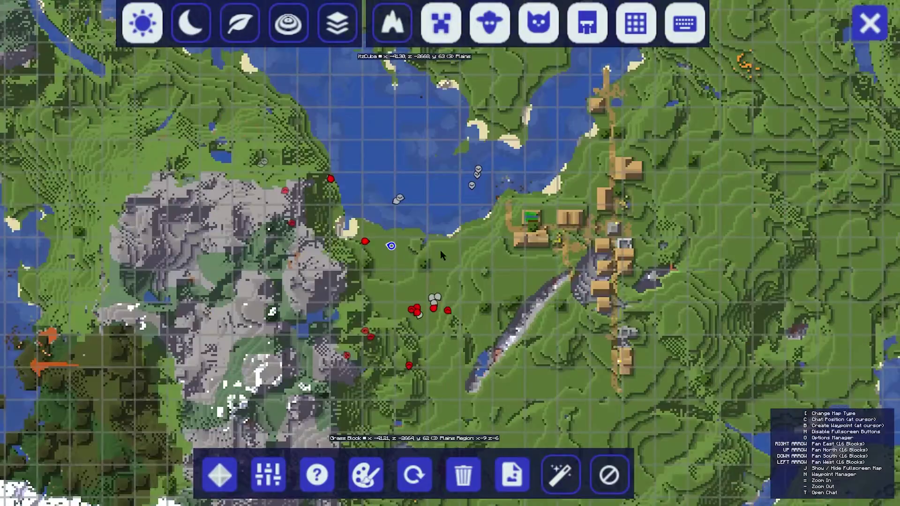
pyautogui.scroll(1, 428, 231)
pyautogui.scroll(3, 464, 190)
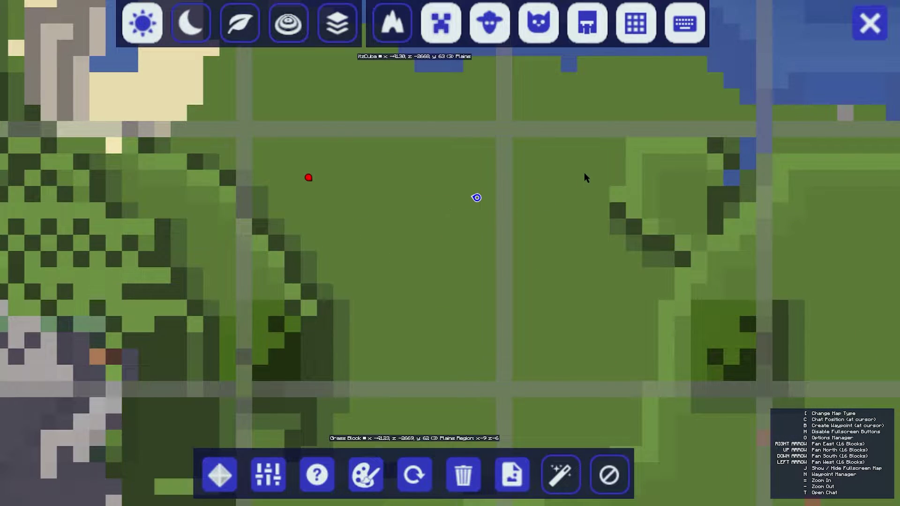
pyautogui.scroll(-2, 574, 197)
pyautogui.scroll(-1, 428, 231)
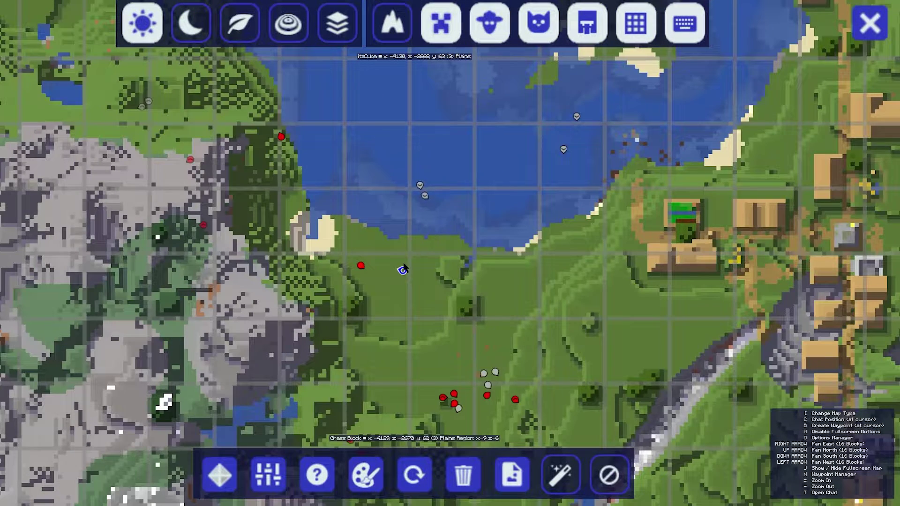
pyautogui.scroll(1, 403, 268)
pyautogui.press('j')
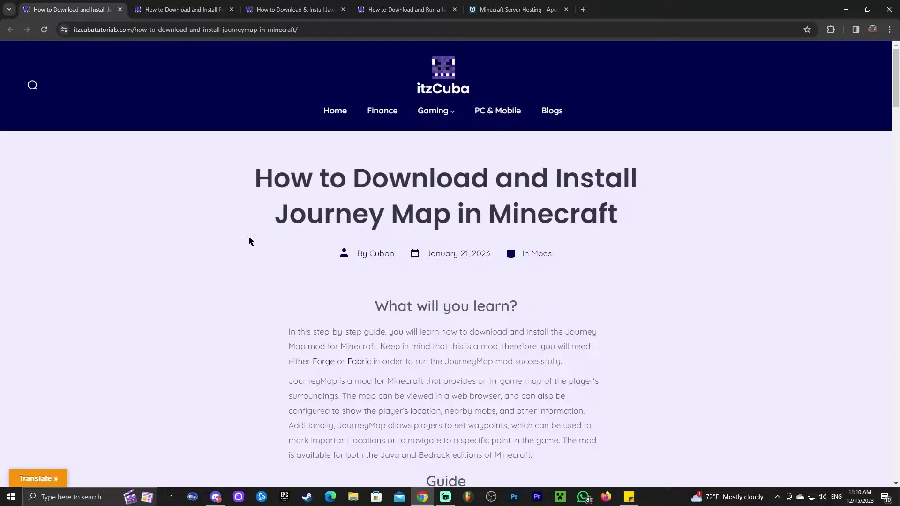
# - Scroll the itzCuba guide to Step 1 and follow the JourneyMap logo to CurseForge Files
pyautogui.scroll(-12, 612, 180)
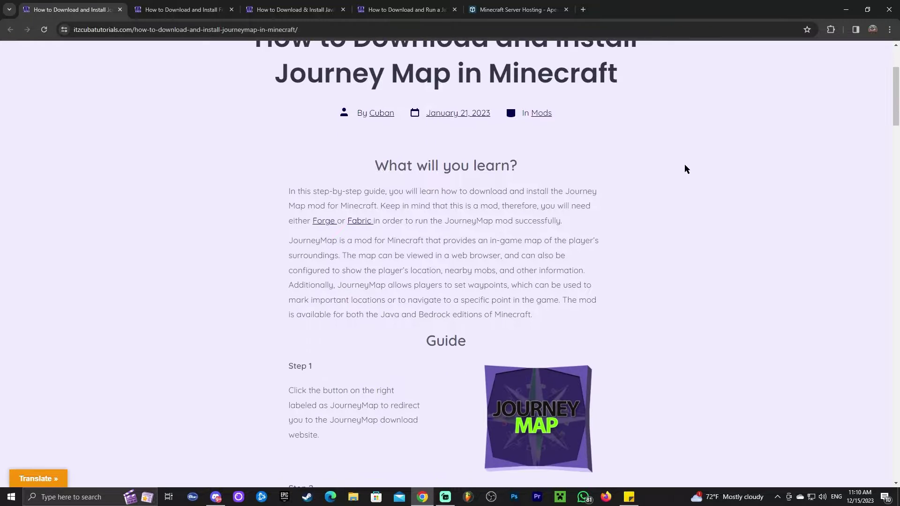
pyautogui.scroll(-15, 655, 193)
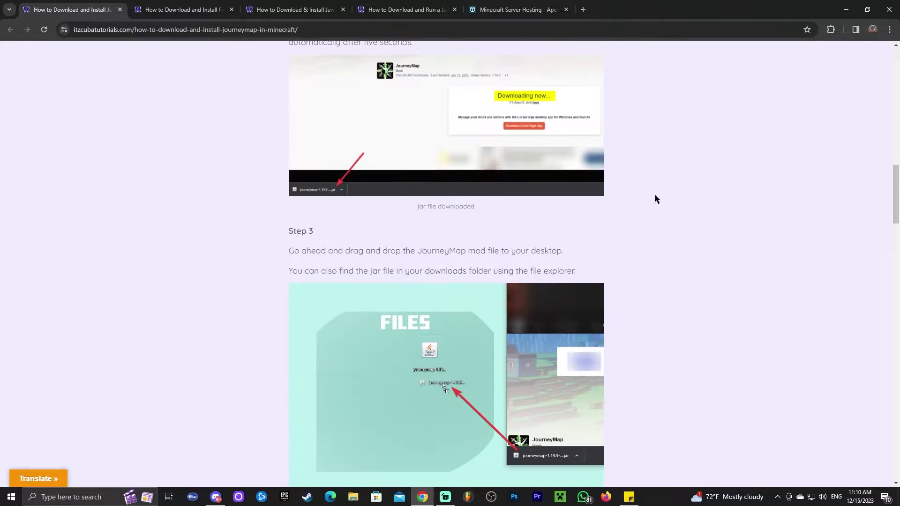
pyautogui.scroll(17, 522, 220)
pyautogui.scroll(10, 522, 225)
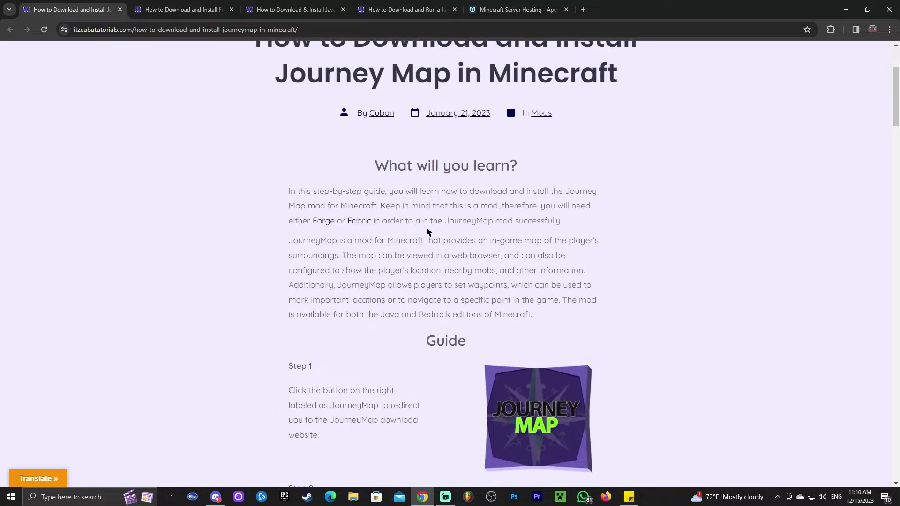
pyautogui.scroll(-1, 587, 262)
pyautogui.scroll(-7, 587, 266)
pyautogui.scroll(2, 463, 215)
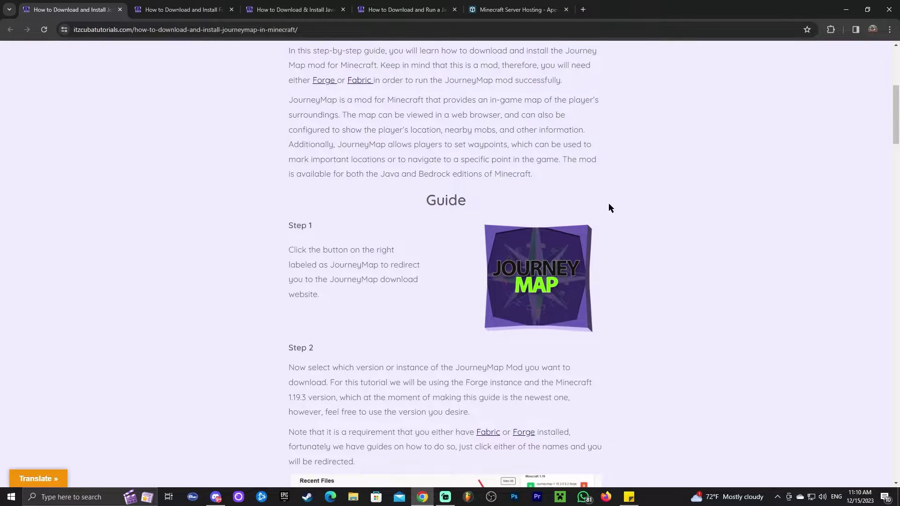
pyautogui.scroll(-2, 608, 207)
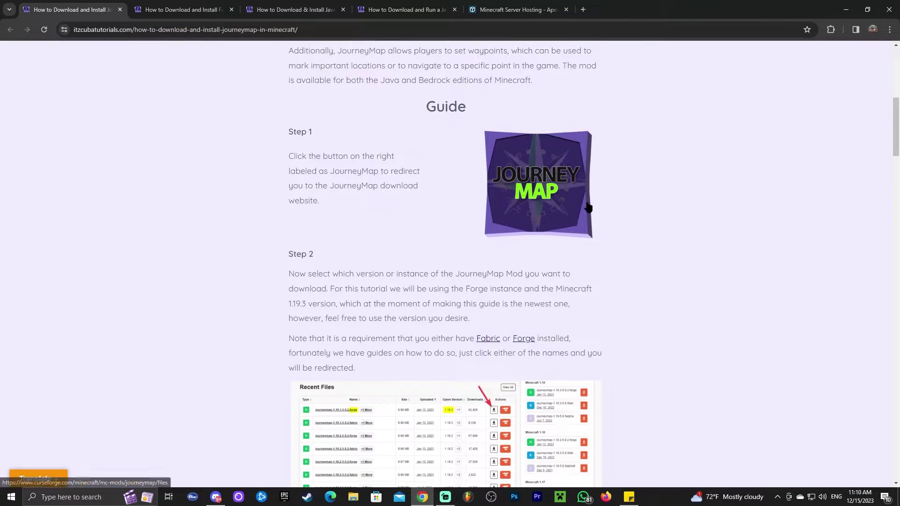
pyautogui.click(552, 185)
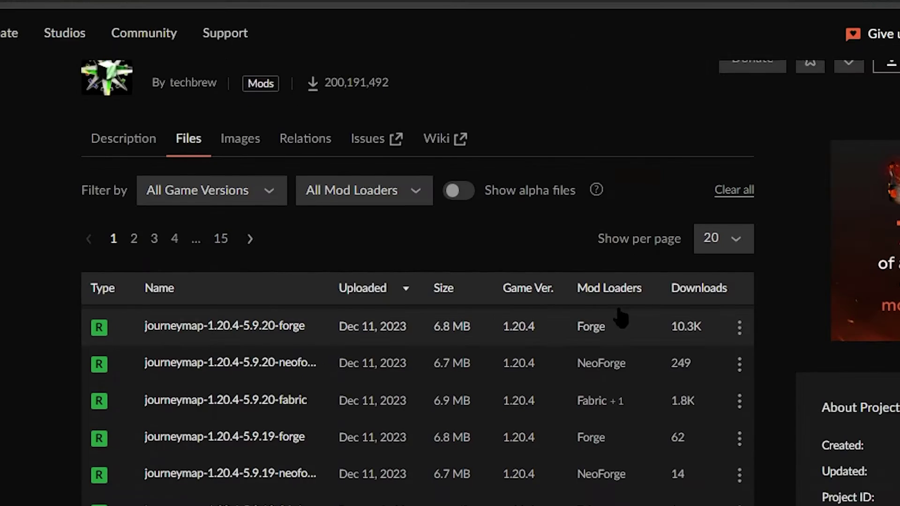
# - Download journeymap-1.20.4-5.9.20-forge from its row's menu, then restore the browser window
pyautogui.scroll(-5, 622, 319)
pyautogui.scroll(5, 683, 237)
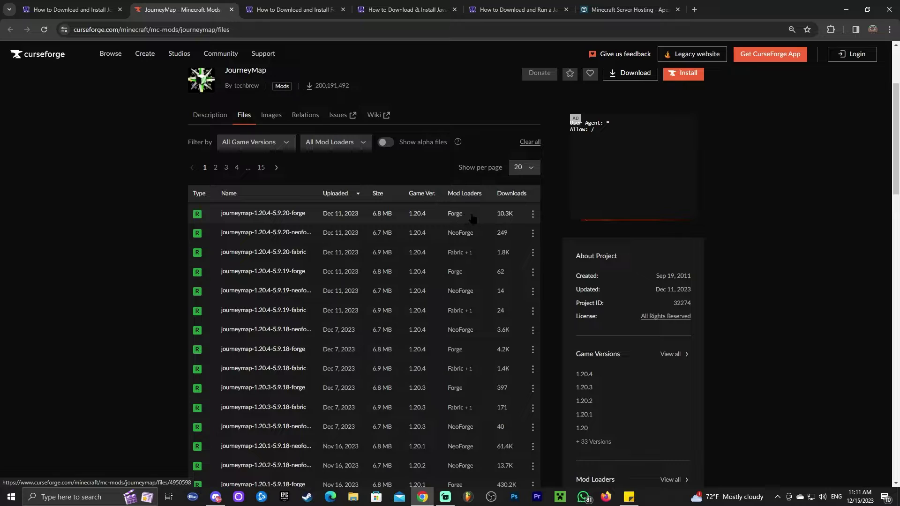
pyautogui.click(534, 217)
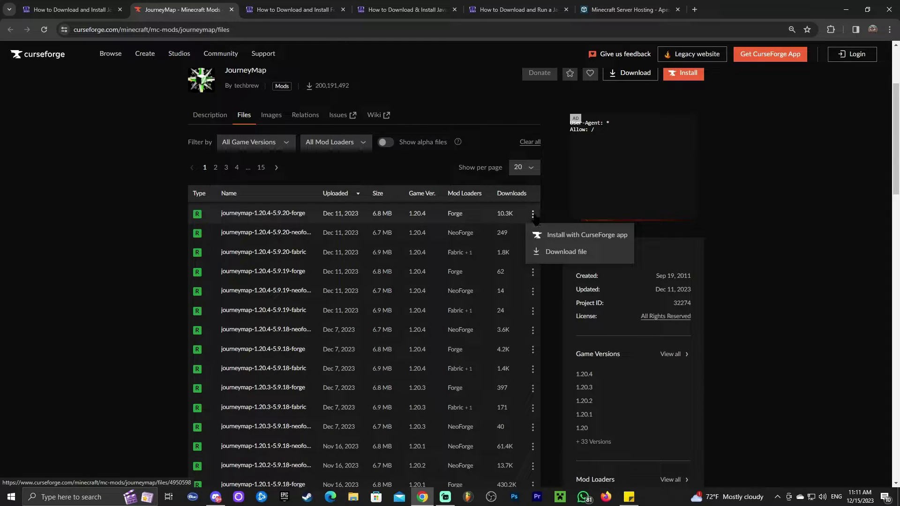
pyautogui.click(562, 252)
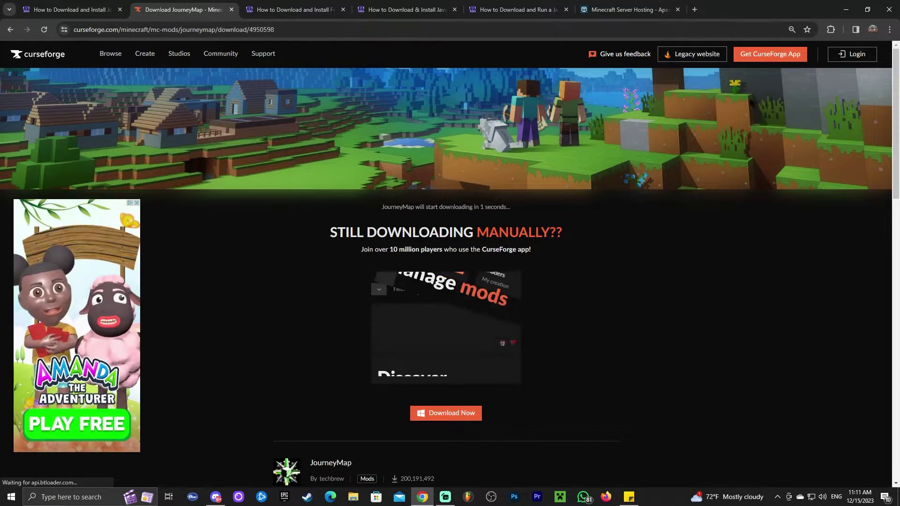
pyautogui.press('super+Down')
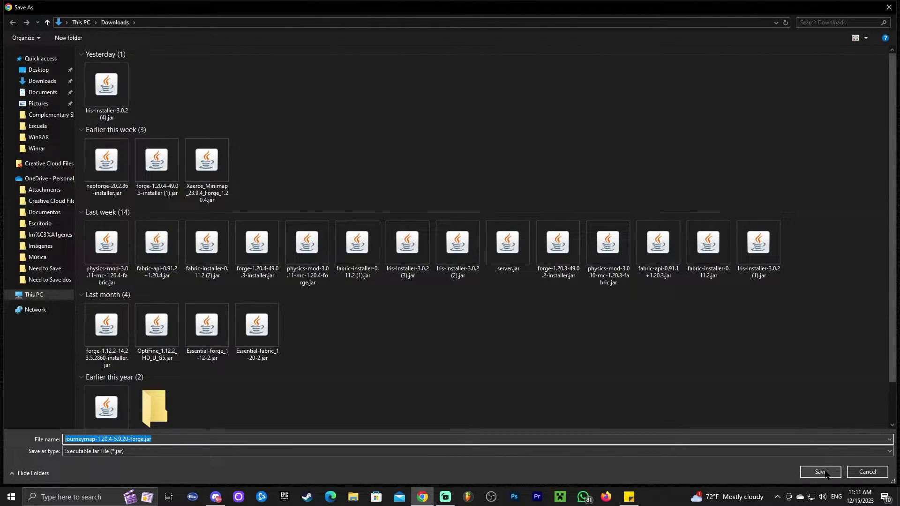
# - Save journeymap-1.20.4-5.9.20-forge.jar and drag it from recent downloads onto the desktop
pyautogui.click(821, 472)
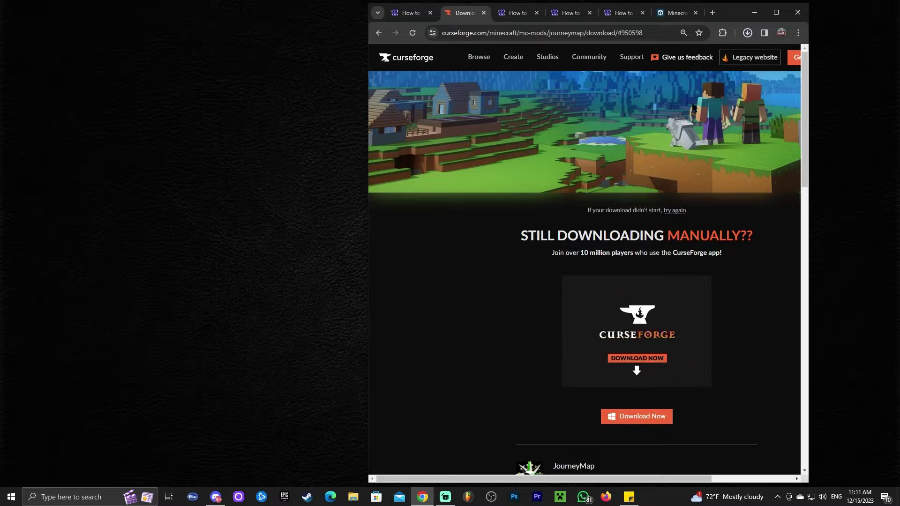
pyautogui.click(748, 32)
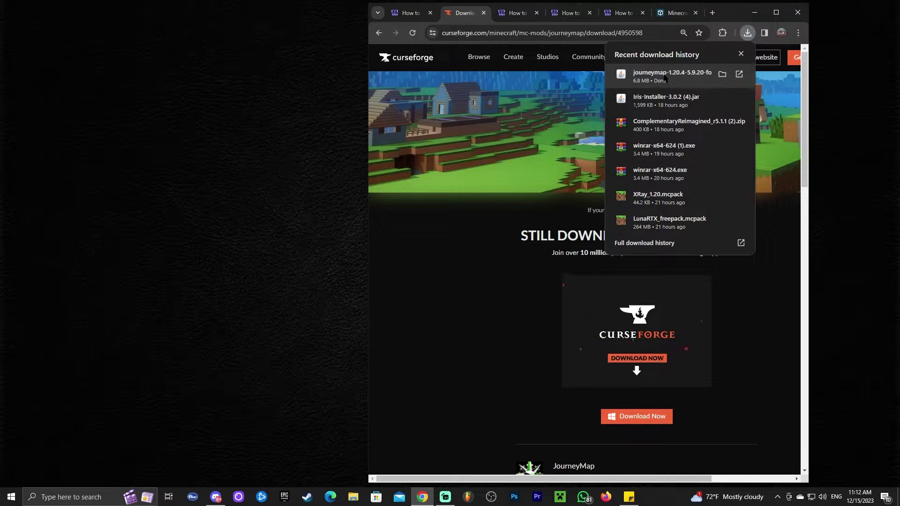
pyautogui.moveTo(676, 77); pyautogui.dragTo(202, 162)
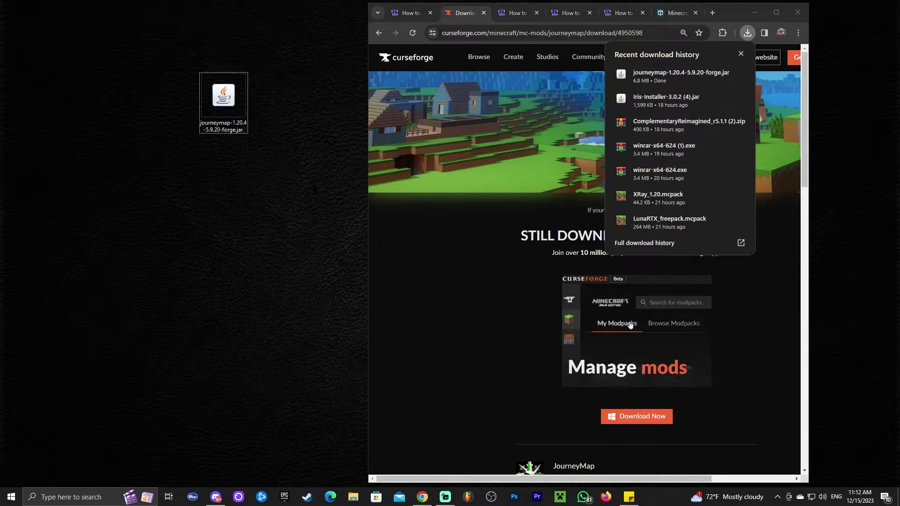
pyautogui.click(747, 33)
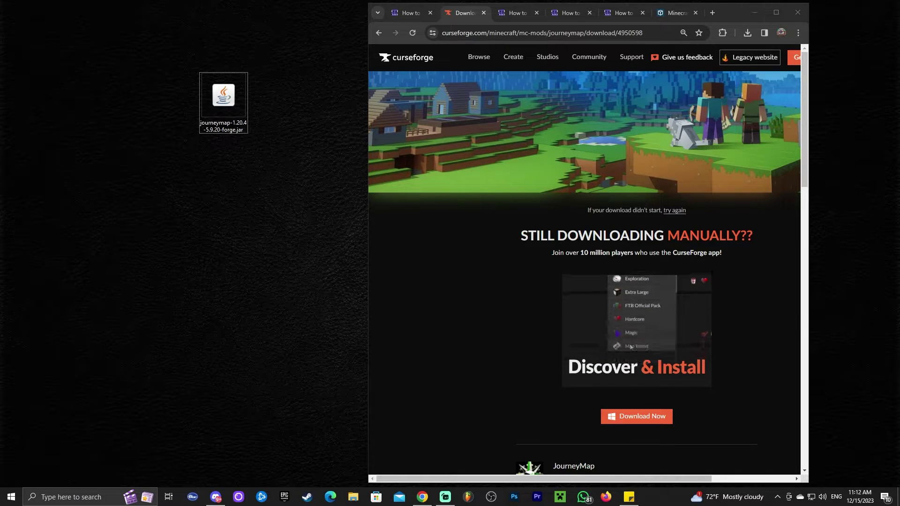
# - Maximize the browser and close the two JourneyMap tabs
pyautogui.moveTo(732, 7); pyautogui.dragTo(279, 2)
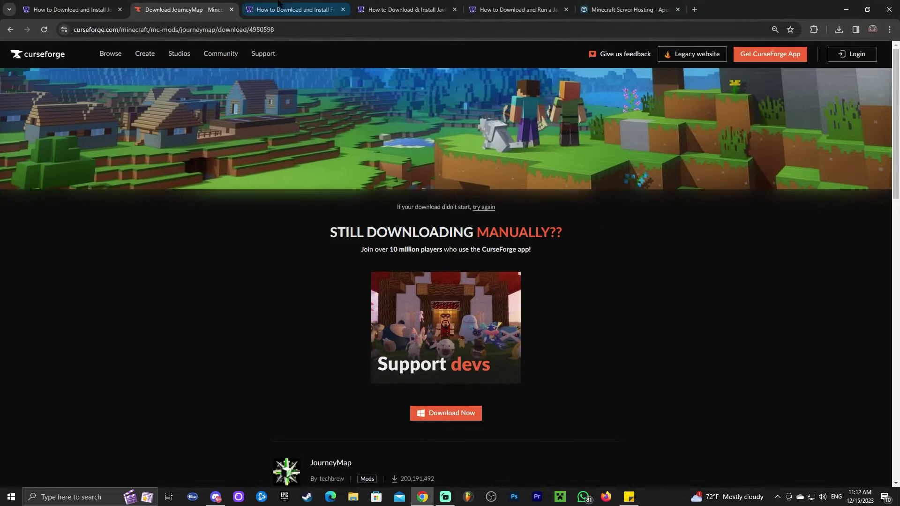
pyautogui.middleClick(85, 4)
pyautogui.middleClick(86, 4)
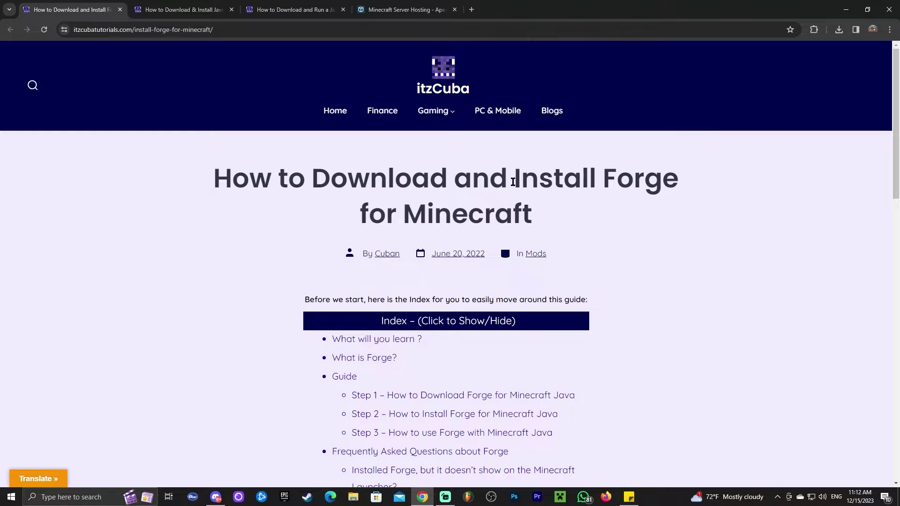
# - Scroll the Install Forge guide and follow Download Forge Here to the Forge site
pyautogui.scroll(-10, 513, 182)
pyautogui.scroll(6, 711, 139)
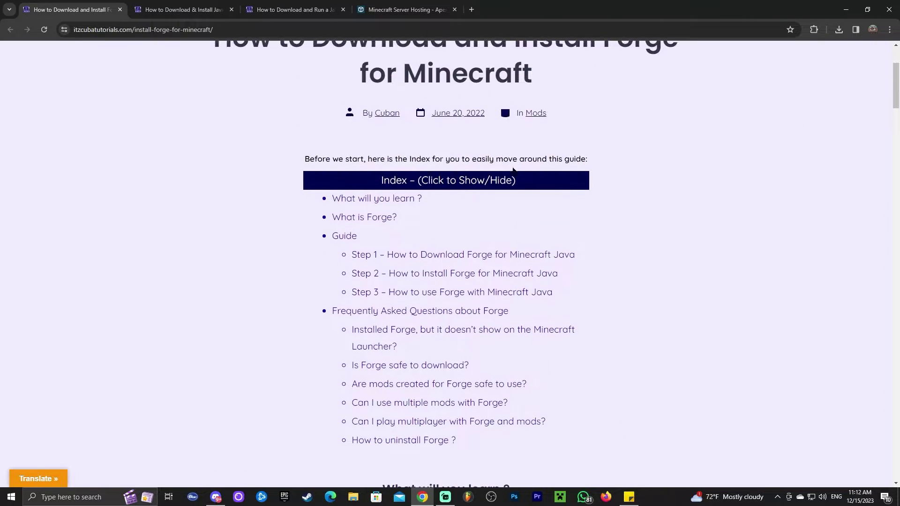
pyautogui.click(469, 183)
pyautogui.click(453, 181)
pyautogui.click(503, 187)
pyautogui.scroll(-6, 656, 161)
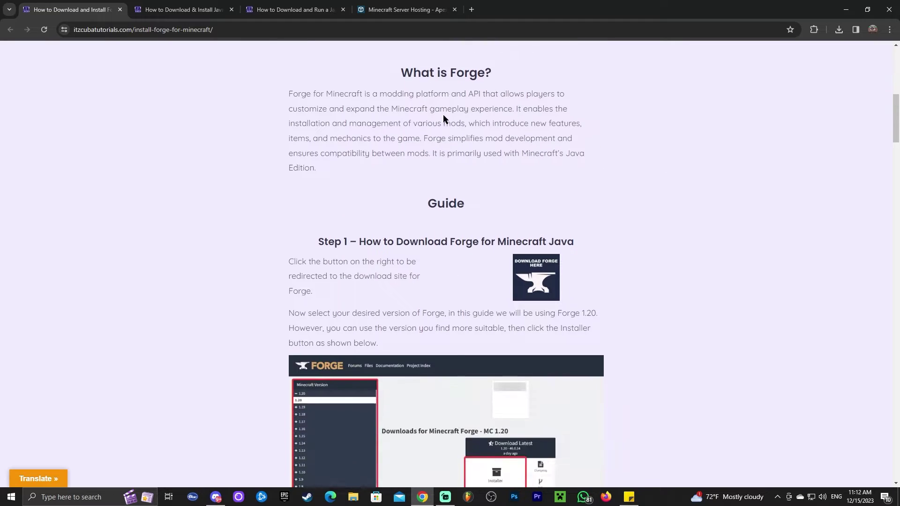
pyautogui.scroll(-3, 483, 136)
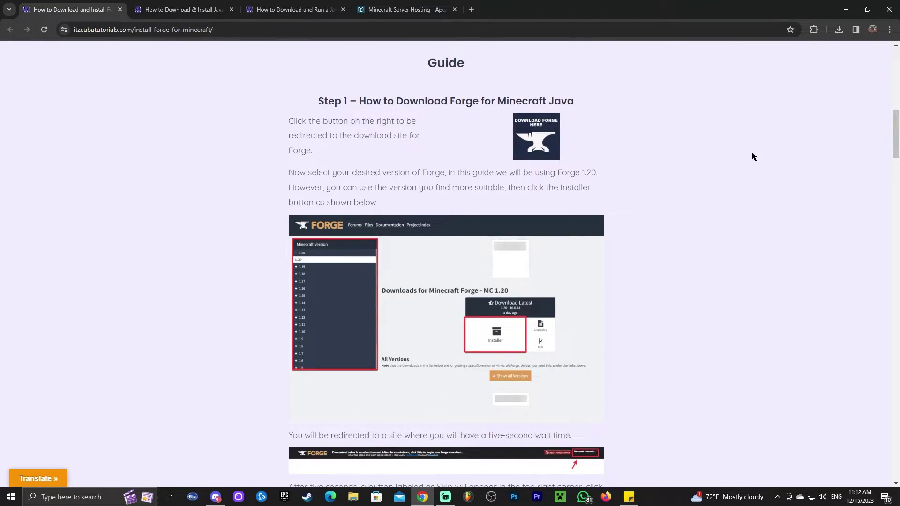
pyautogui.scroll(2, 550, 137)
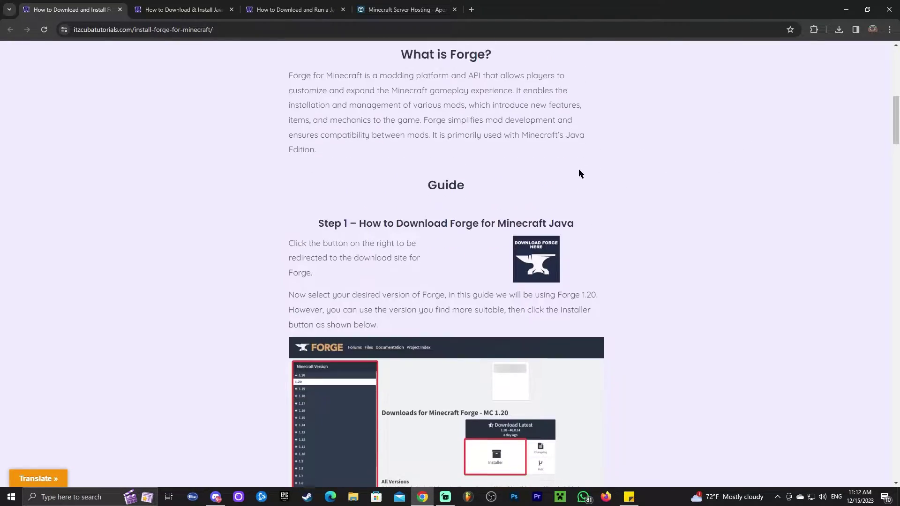
pyautogui.click(546, 219)
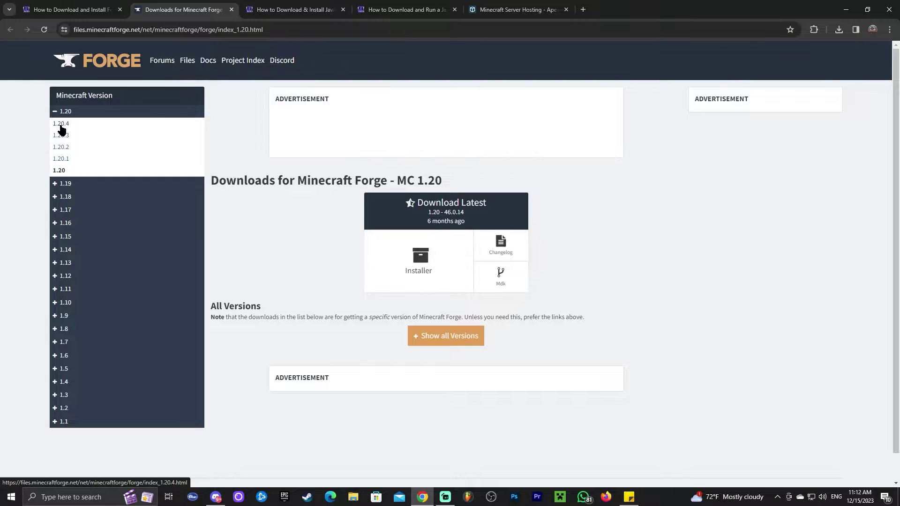
# - Choose Minecraft 1.20.4, download its Forge Installer, and skip the ad page
pyautogui.click(62, 124)
pyautogui.doubleClick(443, 180)
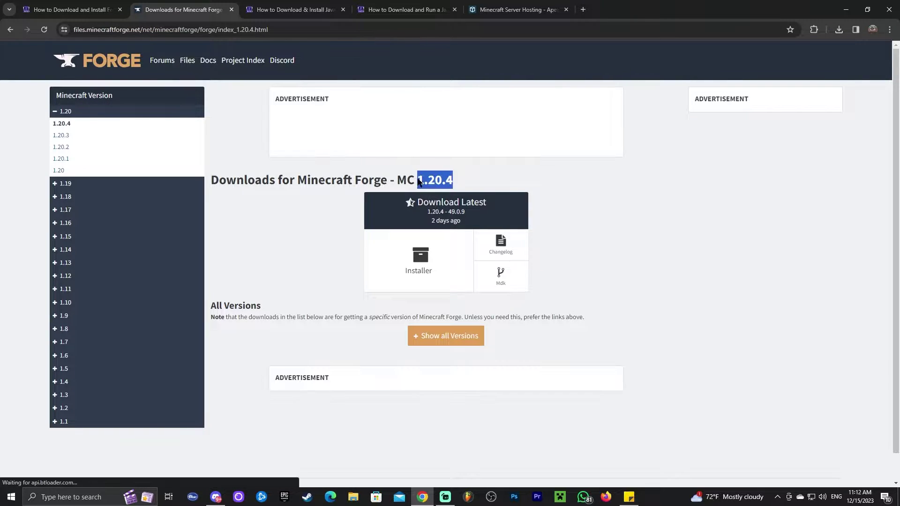
pyautogui.click(421, 258)
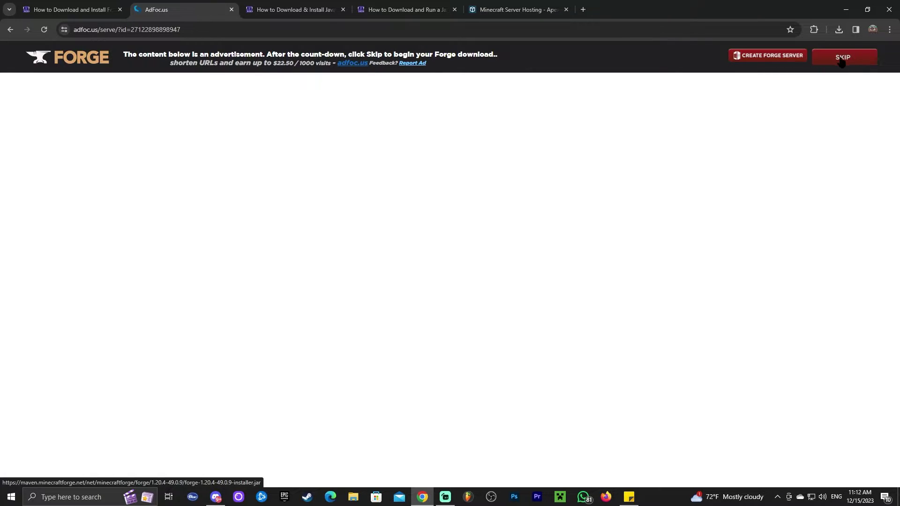
pyautogui.click(853, 63)
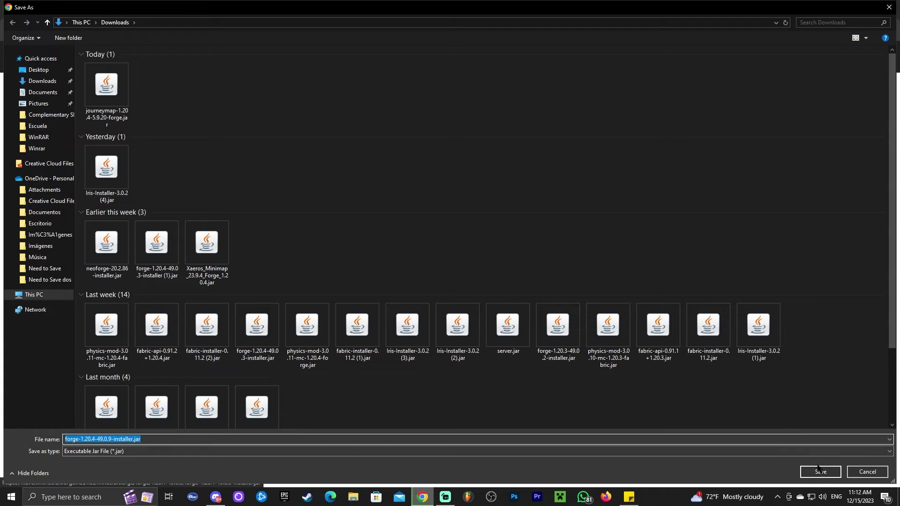
# - Save forge-1.20.4-49.0.9-installer.jar and drag it from recent downloads onto the desktop
pyautogui.click(821, 472)
pyautogui.moveTo(797, 5); pyautogui.dragTo(769, 16)
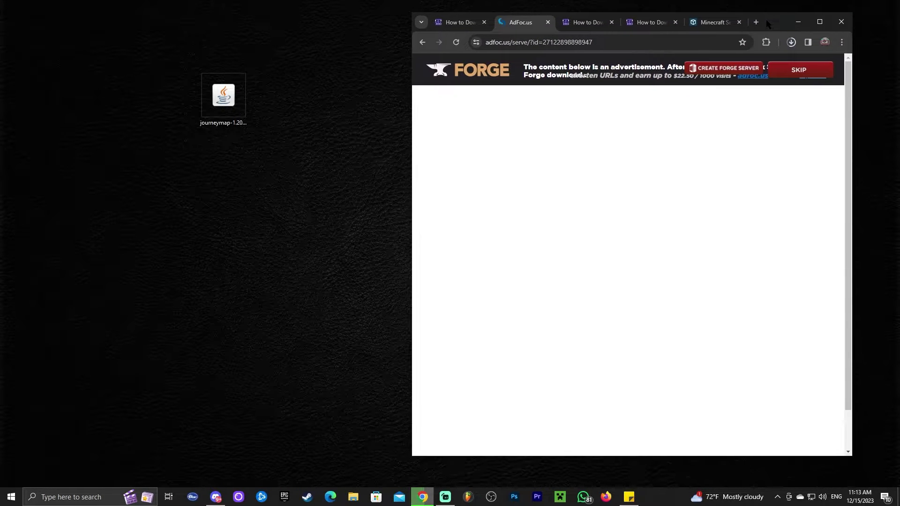
pyautogui.click(790, 44)
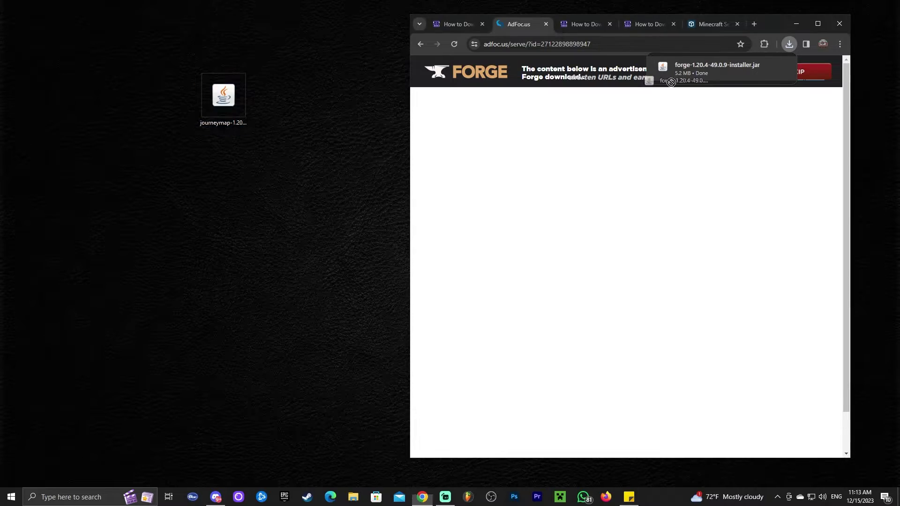
pyautogui.moveTo(666, 68); pyautogui.dragTo(224, 171)
# - Hide the browser and arrange the JourneyMap jar beside the Forge installer mid-desktop
pyautogui.press('super+d')
pyautogui.moveTo(360, 140); pyautogui.dragTo(197, 82)
pyautogui.moveTo(224, 96); pyautogui.dragTo(375, 162)
pyautogui.moveTo(223, 164); pyautogui.dragTo(521, 164)
pyautogui.moveTo(371, 164); pyautogui.dragTo(472, 166)
pyautogui.moveTo(588, 141); pyautogui.dragTo(422, 204)
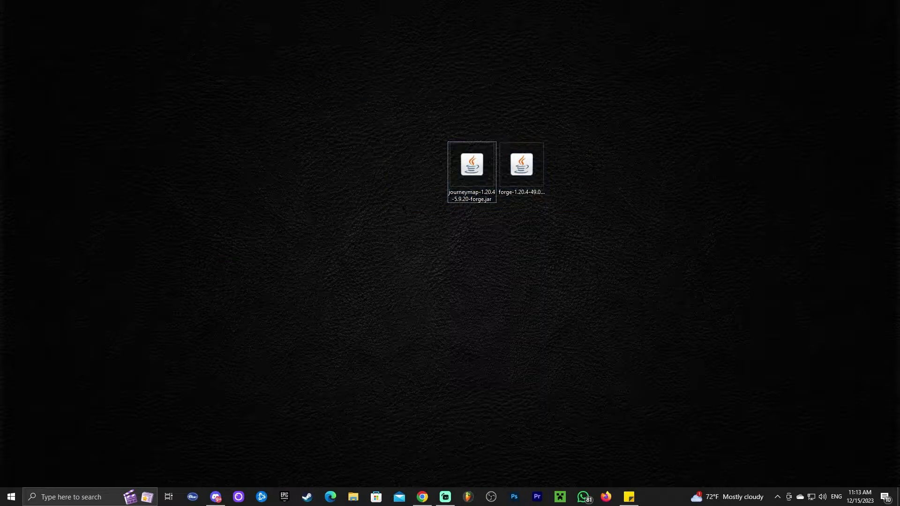
# - Refresh the desktop and select the Forge installer jar
pyautogui.rightClick(590, 157)
pyautogui.click(610, 186)
pyautogui.moveTo(576, 144); pyautogui.dragTo(582, 164)
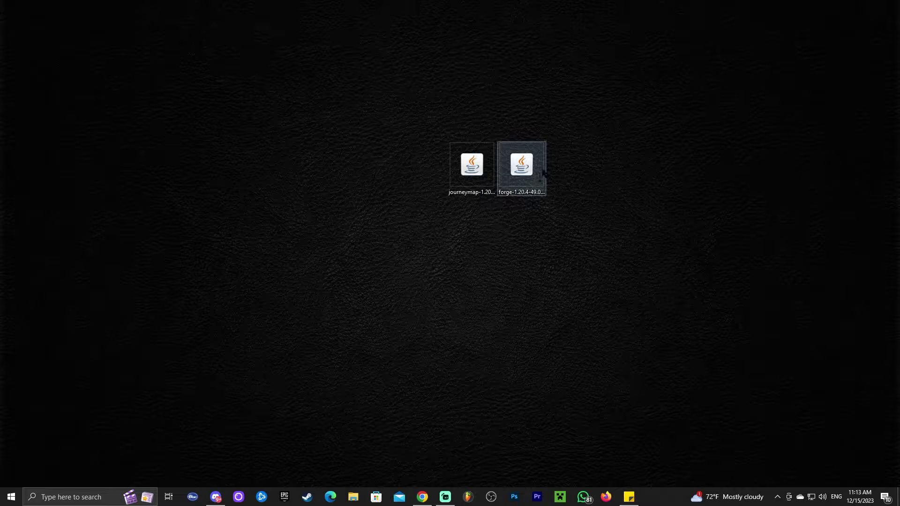
pyautogui.keyDown('shift'); pyautogui.click(525, 167); pyautogui.keyUp('shift')
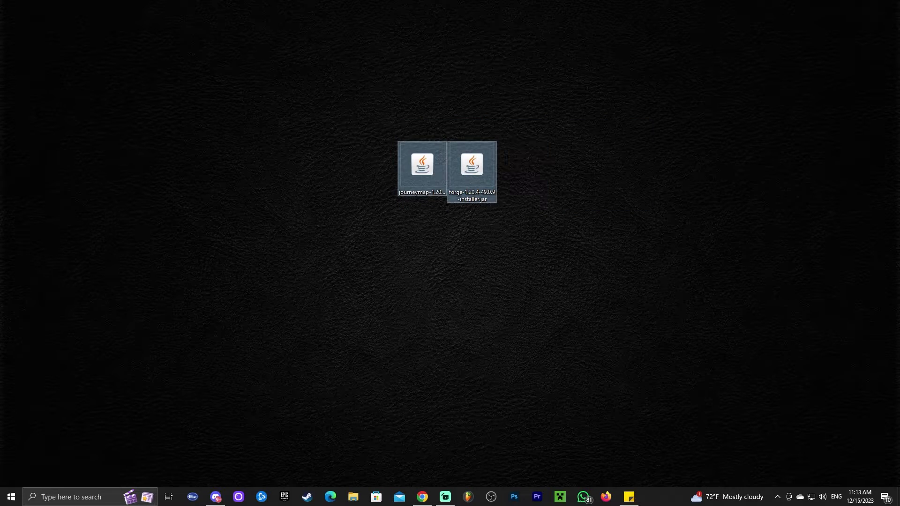
# - Bring Chrome back from the taskbar, shift it aside, then maximize it
pyautogui.click(423, 497)
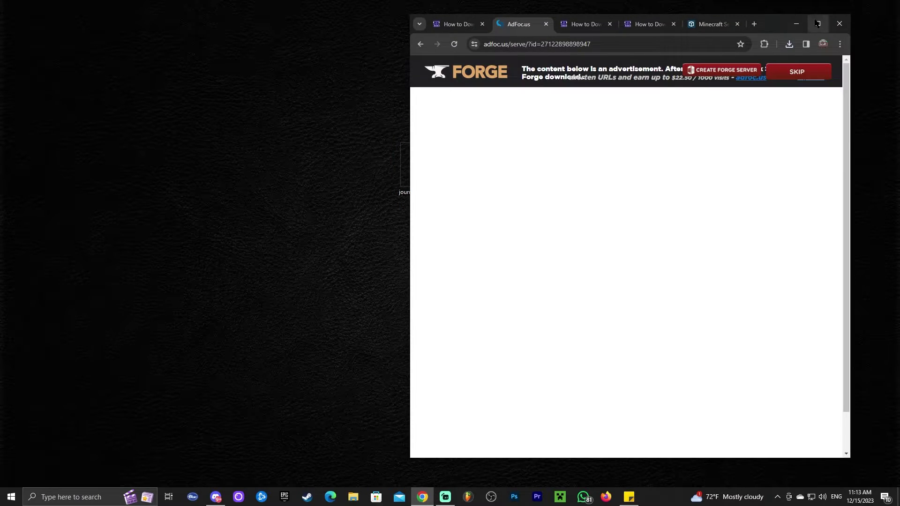
pyautogui.moveTo(774, 21); pyautogui.dragTo(537, 263)
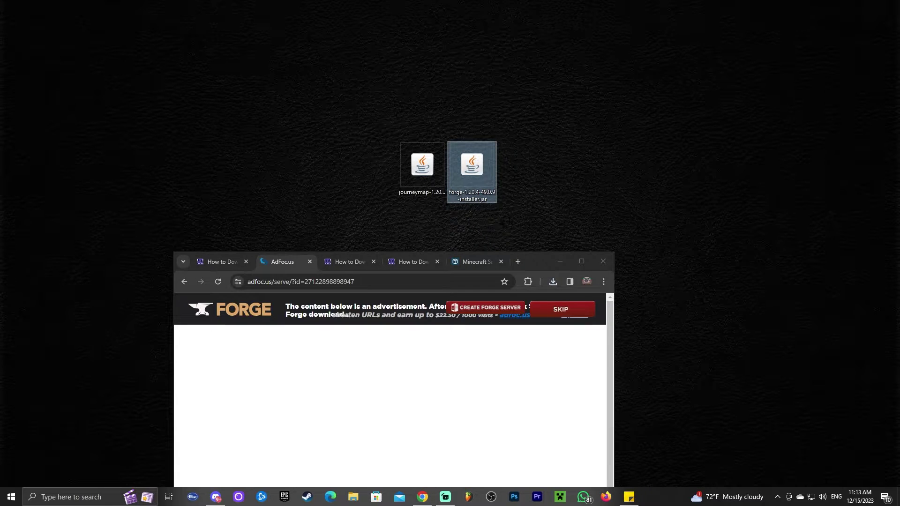
pyautogui.click(476, 178)
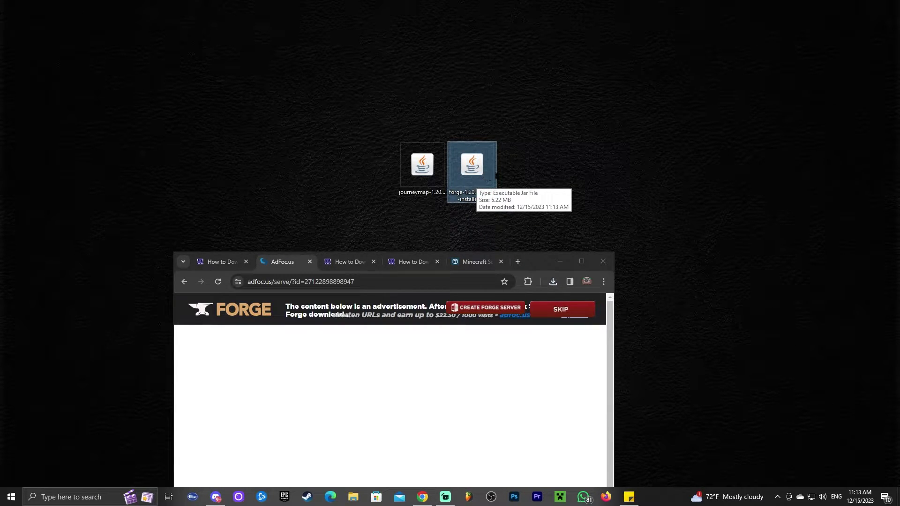
pyautogui.doubleClick(541, 262)
# - Scroll through the itzCuba Java 17 download and install guide
pyautogui.click(114, 11)
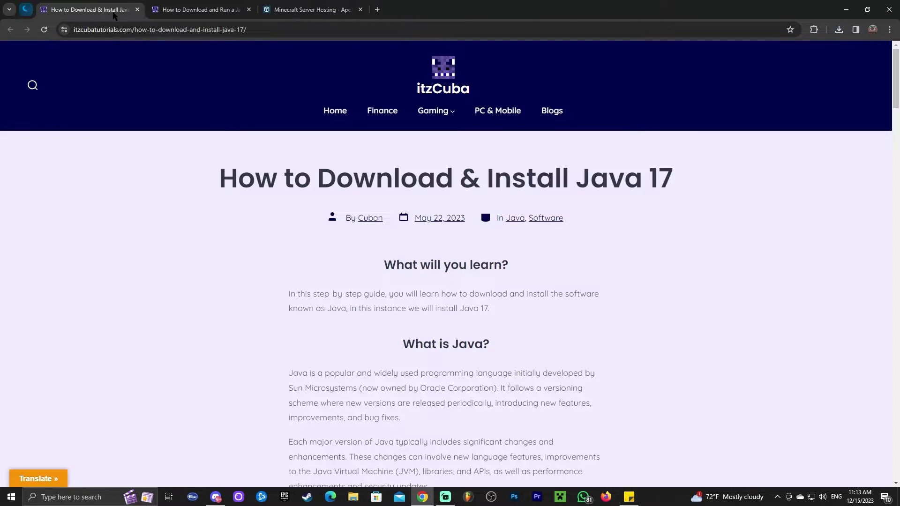
pyautogui.scroll(-20, 631, 248)
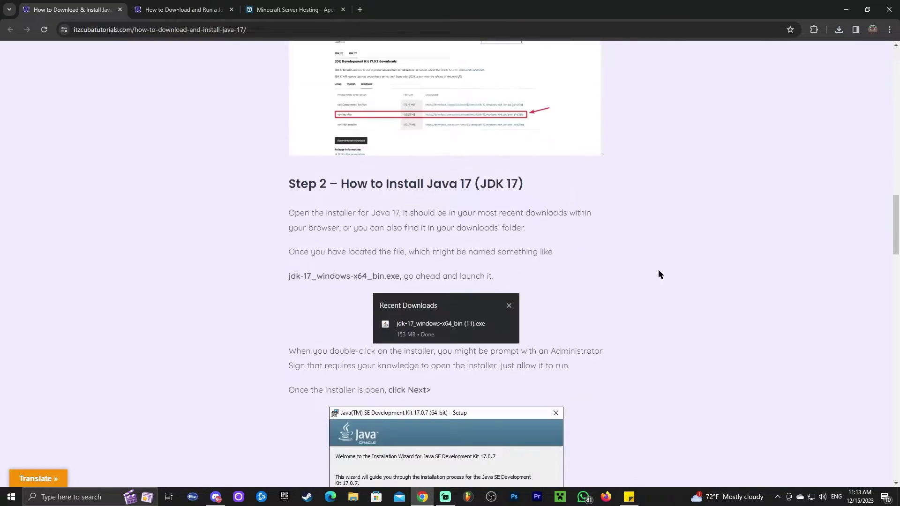
pyautogui.scroll(20, 656, 305)
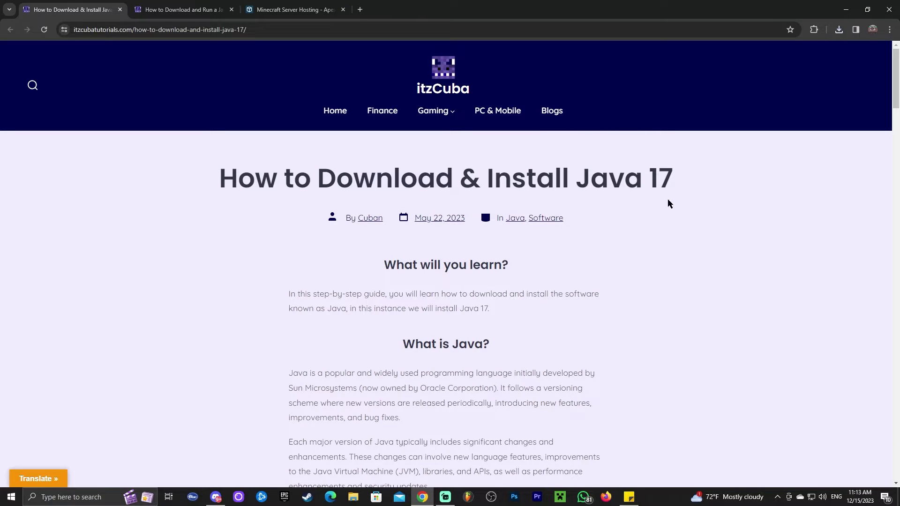
pyautogui.scroll(-20, 669, 203)
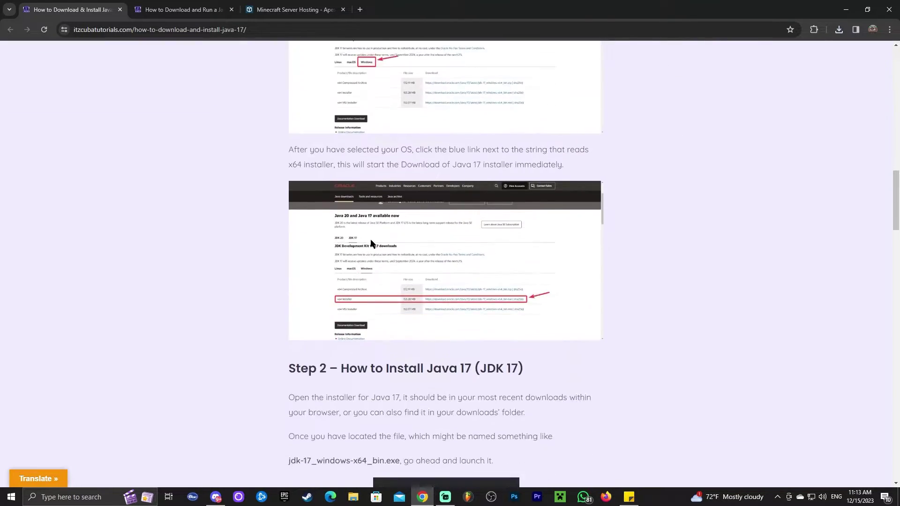
pyautogui.scroll(-20, 419, 201)
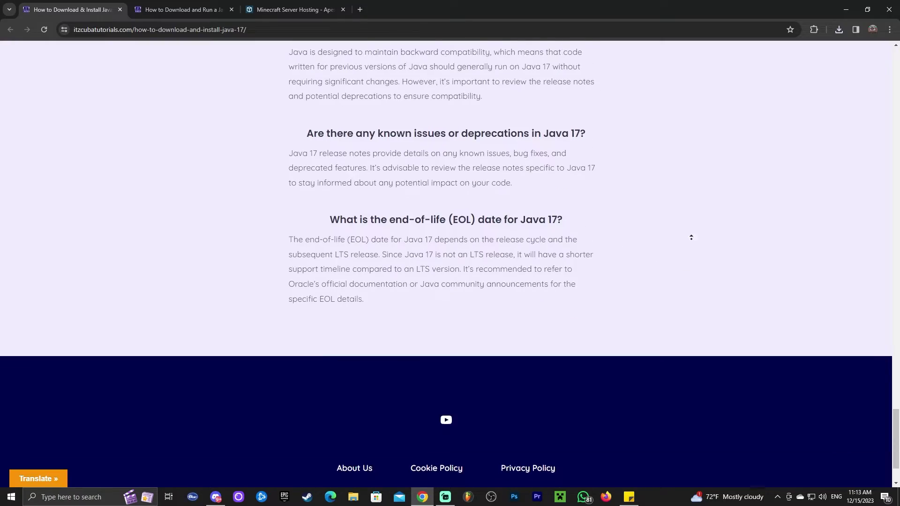
pyautogui.scroll(20, 691, 237)
# - Skim the Jarfix guide, then return to the Java 17 guide
pyautogui.click(183, 10)
pyautogui.scroll(-15, 532, 216)
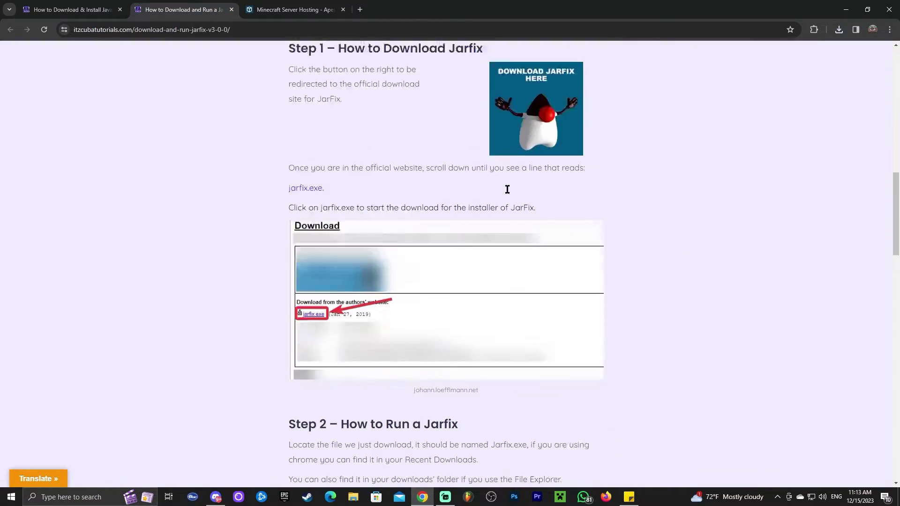
pyautogui.scroll(7, 601, 181)
pyautogui.scroll(10, 514, 181)
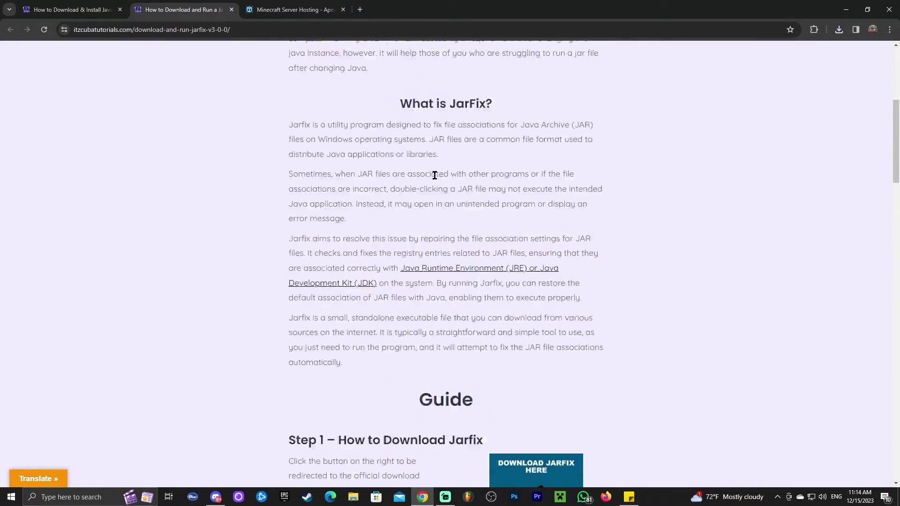
pyautogui.click(113, 13)
# - Minimize Chrome and run forge-1.20.4-49.0.9-installer.jar as an Install client into .minecraft
pyautogui.click(846, 7)
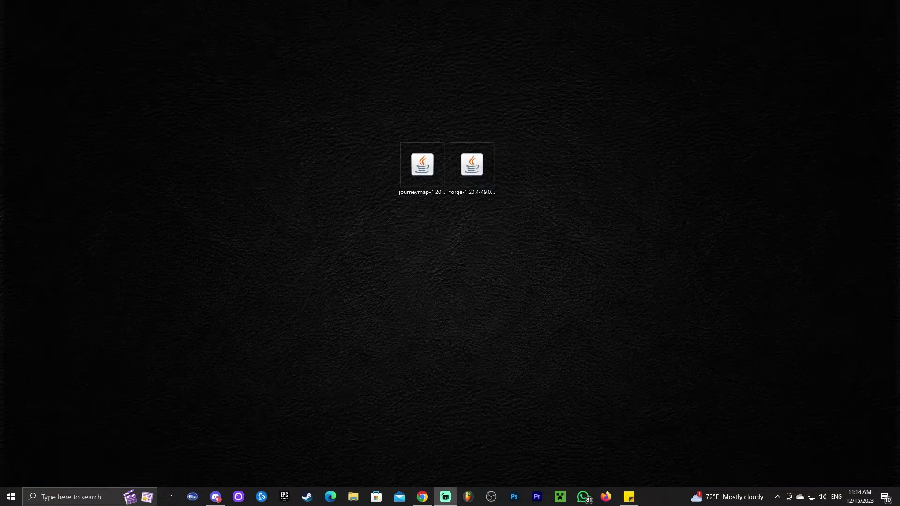
pyautogui.moveTo(608, 81); pyautogui.dragTo(397, 203)
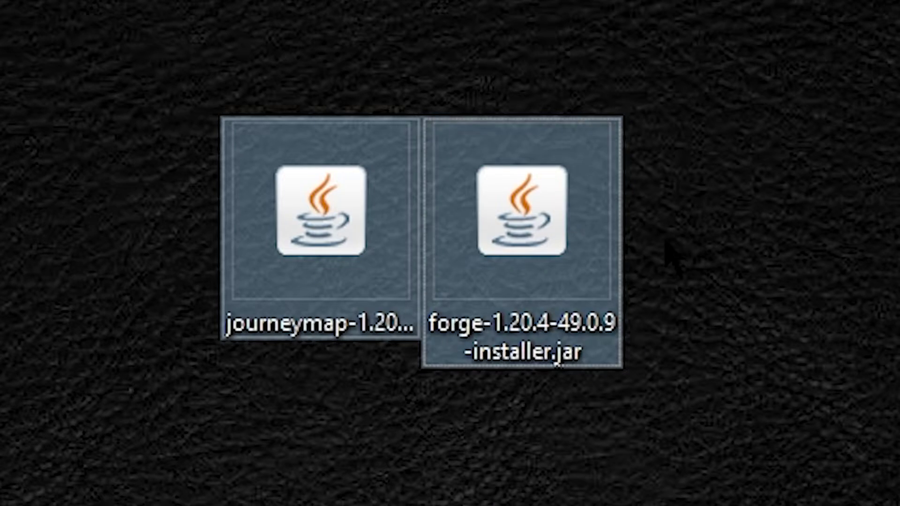
pyautogui.click(708, 385)
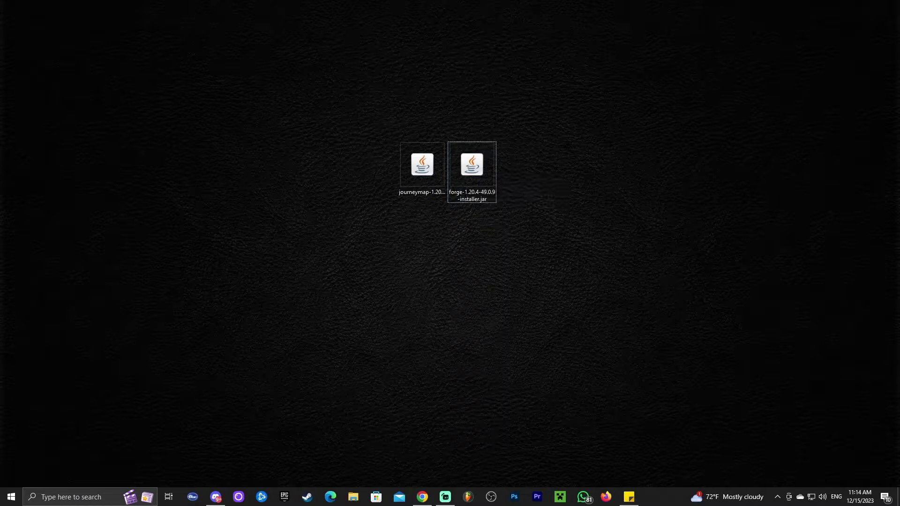
pyautogui.moveTo(497, 140)
pyautogui.mouseDown()
pyautogui.moveTo(398, 200)
pyautogui.moveTo(446, 200)
pyautogui.moveTo(497, 141)
pyautogui.mouseUp()
pyautogui.click(472, 187)
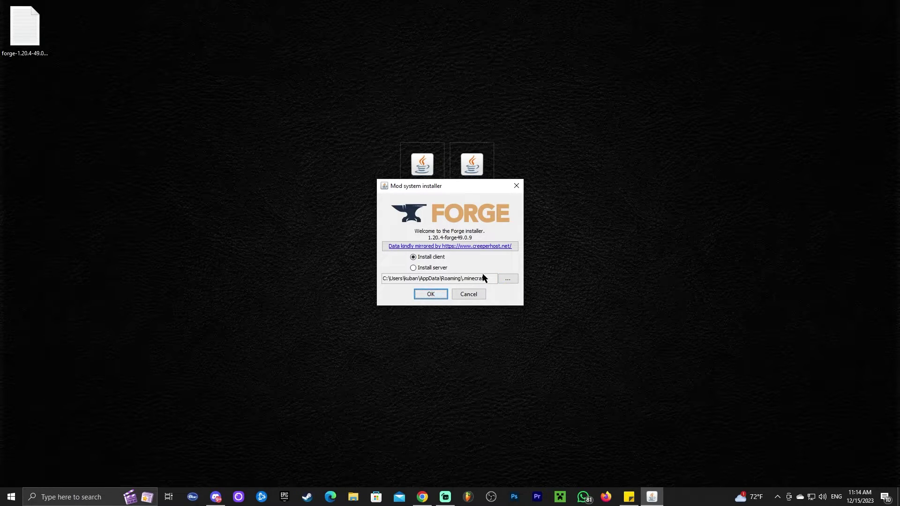
pyautogui.click(440, 294)
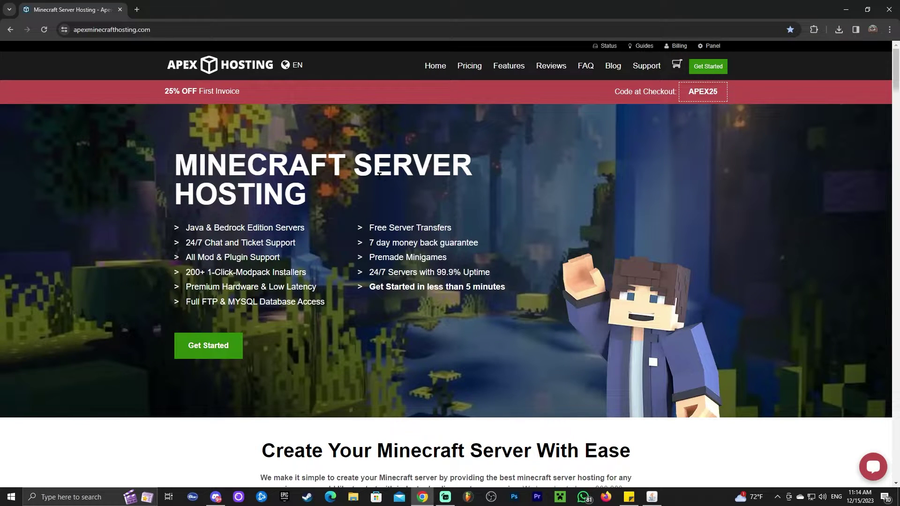
pyautogui.scroll(-1, 338, 166)
pyautogui.scroll(1, 523, 181)
pyautogui.scroll(-2, 389, 170)
pyautogui.scroll(2, 357, 170)
pyautogui.moveTo(162, 93); pyautogui.dragTo(253, 101)
pyautogui.click(348, 168)
pyautogui.scroll(-2, 310, 187)
pyautogui.scroll(-2, 369, 187)
pyautogui.scroll(4, 441, 198)
pyautogui.scroll(-2, 454, 210)
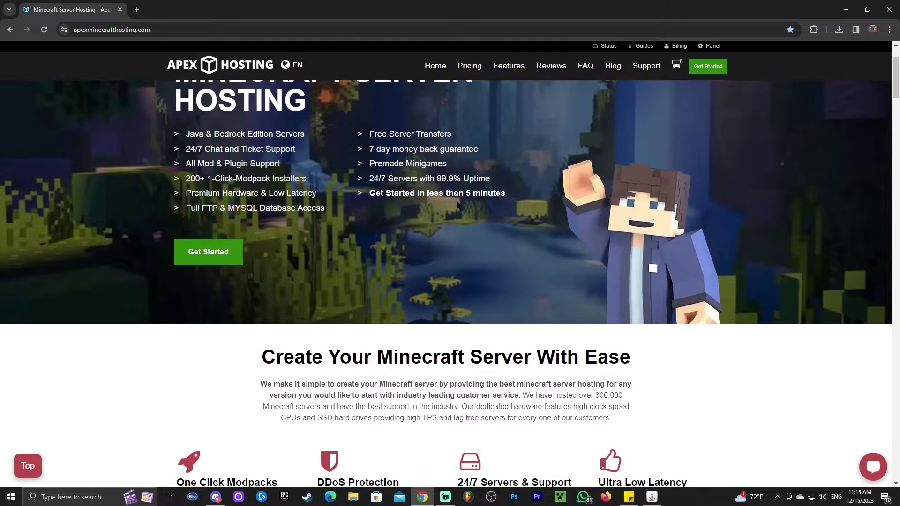
pyautogui.scroll(2, 458, 180)
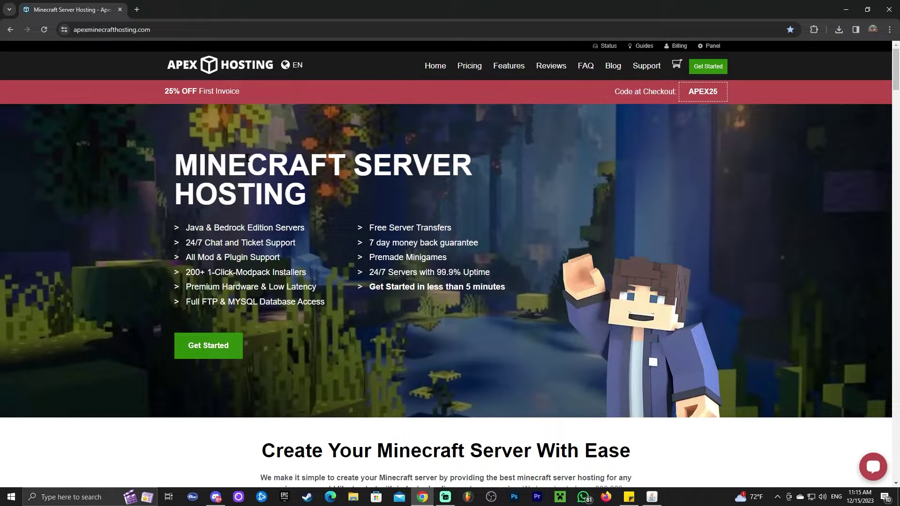
pyautogui.scroll(-2, 248, 160)
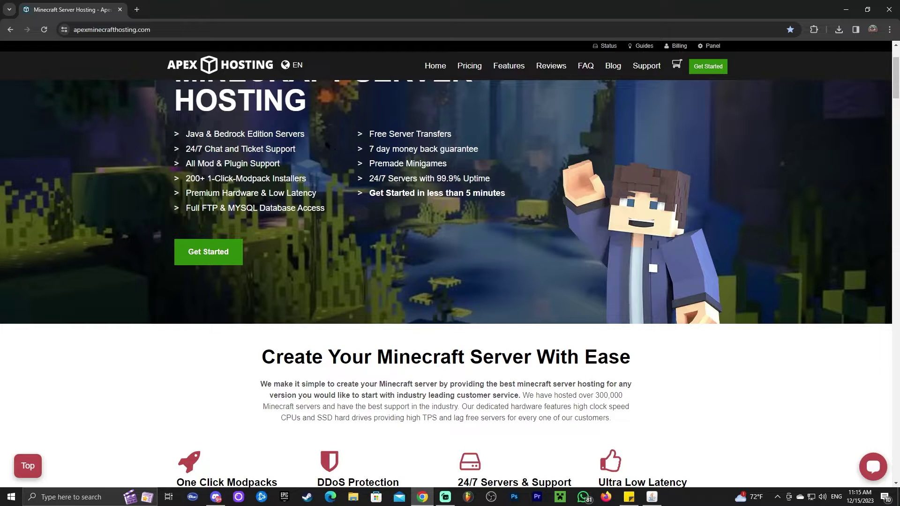
pyautogui.scroll(-3, 315, 141)
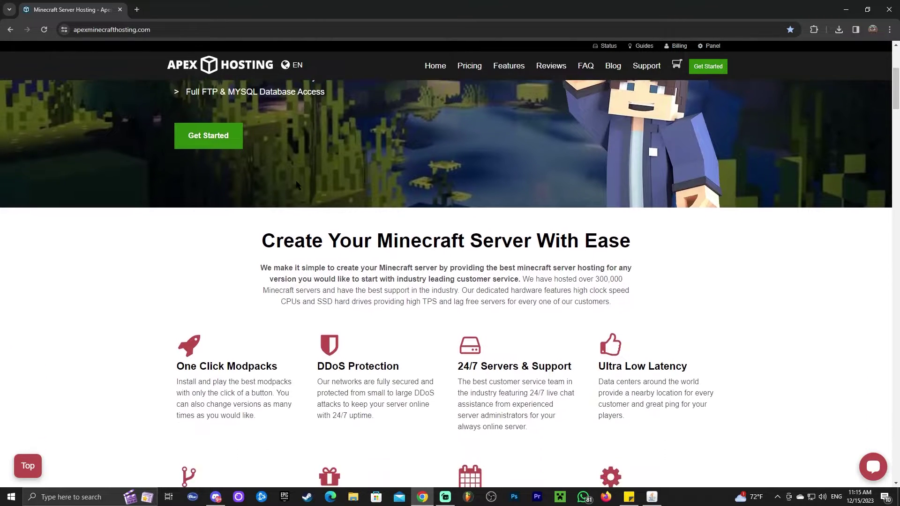
pyautogui.scroll(1, 399, 154)
pyautogui.scroll(4, 398, 154)
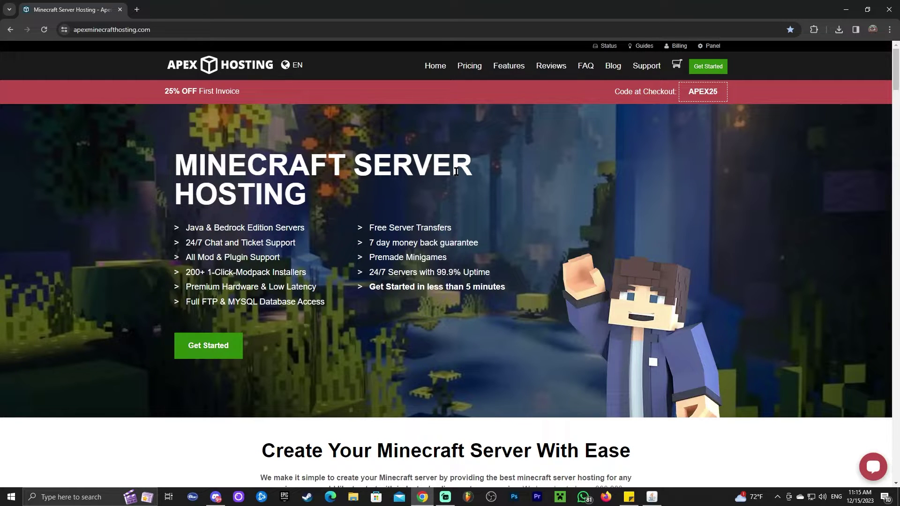
pyautogui.scroll(-8, 456, 171)
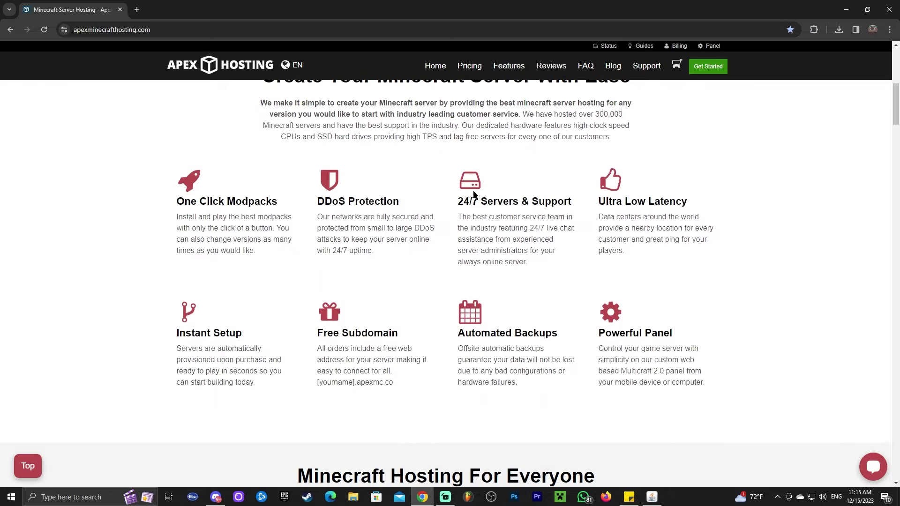
pyautogui.scroll(-2, 473, 195)
pyautogui.scroll(10, 452, 179)
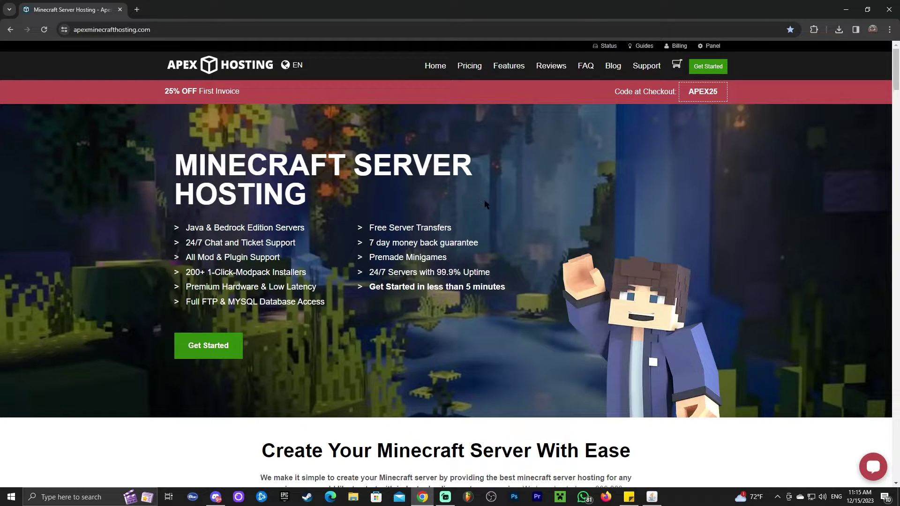
pyautogui.scroll(-2, 487, 205)
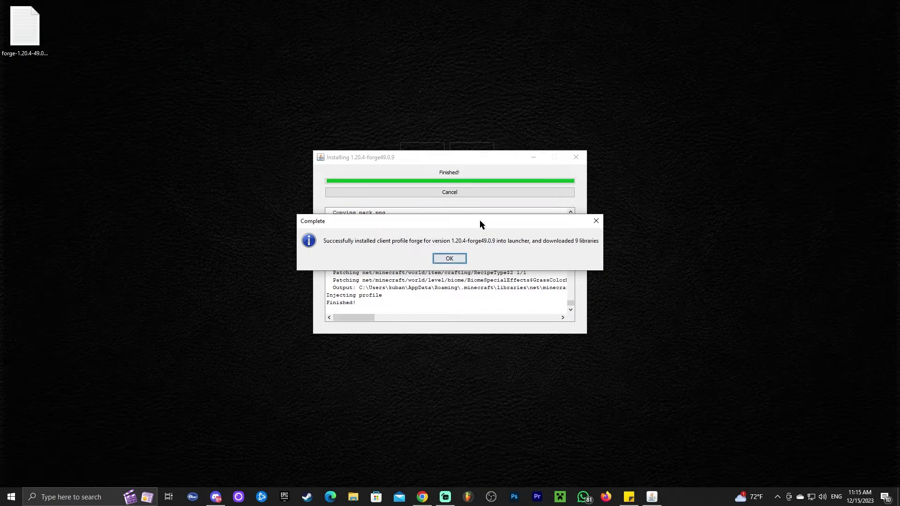
# - Dismiss the install-complete message and delete the Forge installer jar and leftover forge file
pyautogui.click(450, 259)
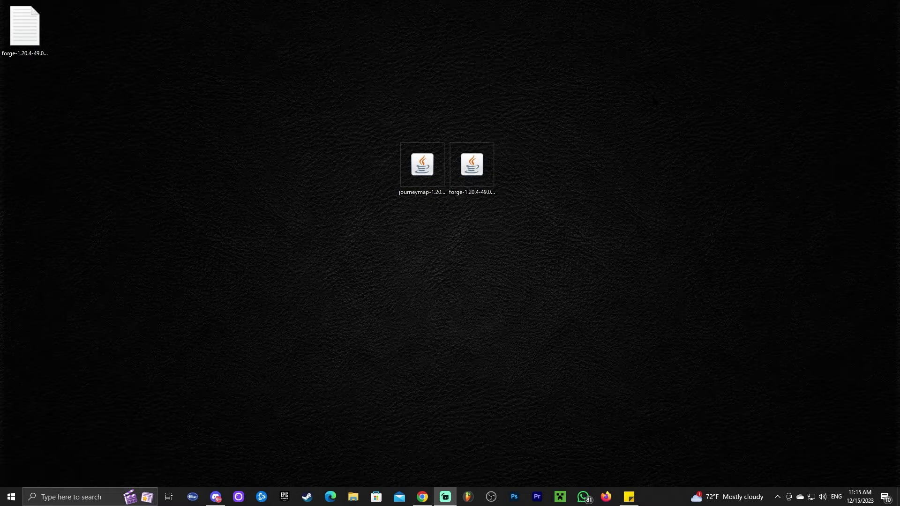
pyautogui.click(472, 169)
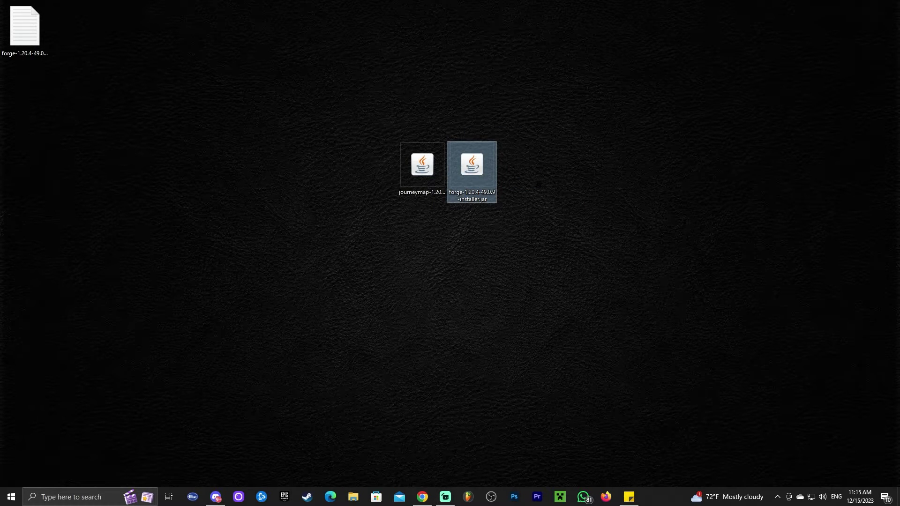
pyautogui.press('Delete')
pyautogui.moveTo(112, 77); pyautogui.dragTo(21, 35)
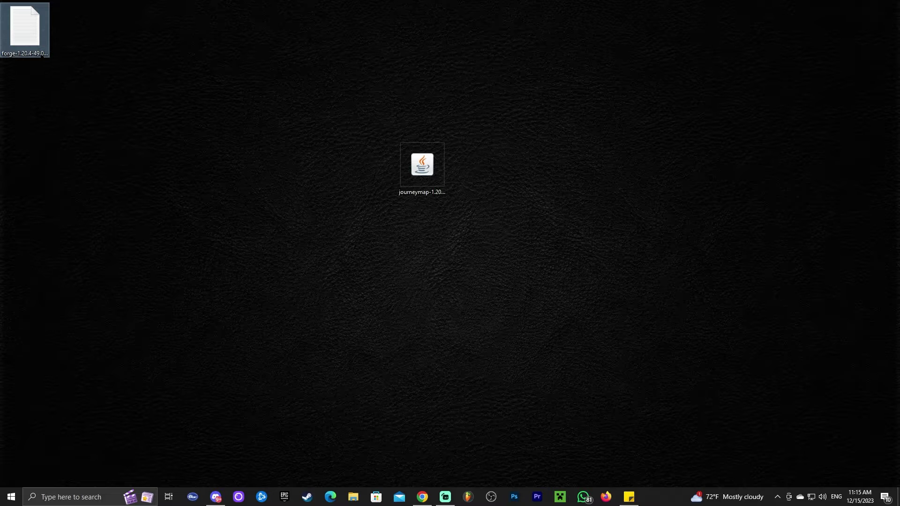
pyautogui.press('Delete')
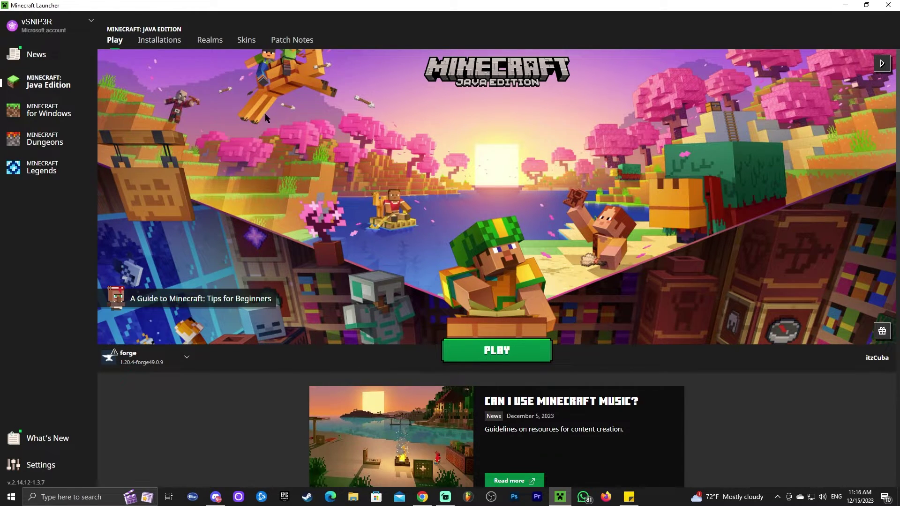
# - Open the forge 1.20.4 installation's .minecraft folder from the Installations list
pyautogui.click(160, 40)
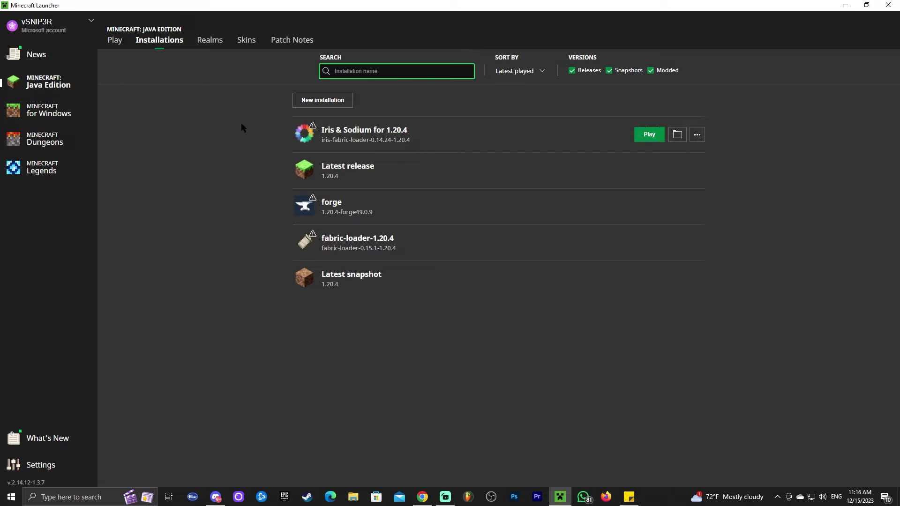
pyautogui.click(652, 71)
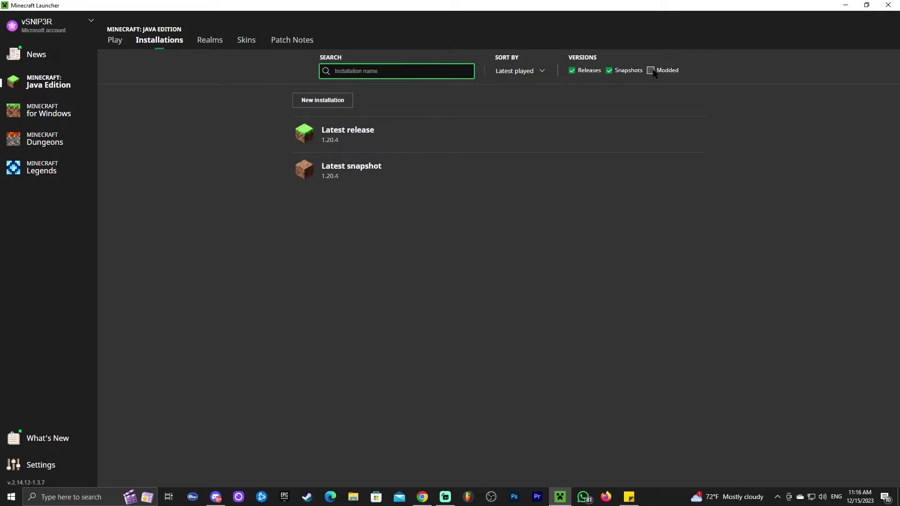
pyautogui.click(662, 71)
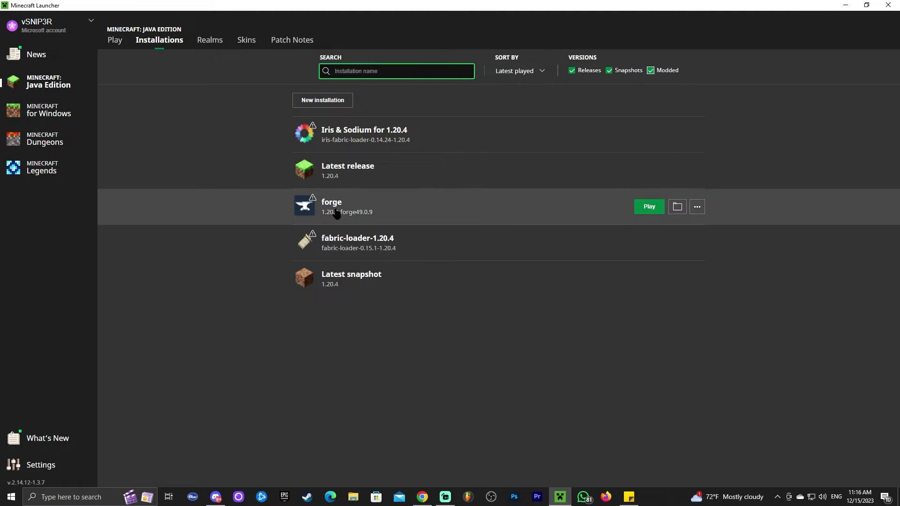
pyautogui.click(115, 40)
pyautogui.click(149, 44)
pyautogui.click(675, 209)
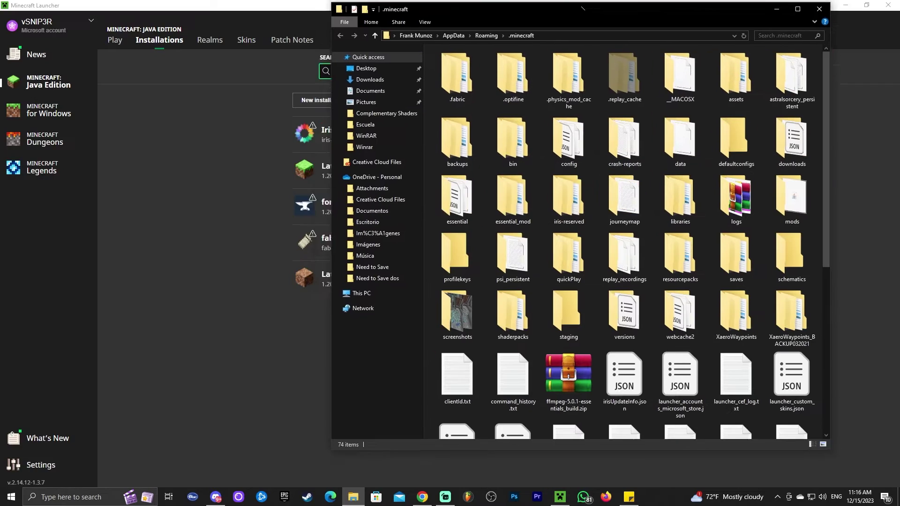
# - Keep the JourneyMap jar visible on the desktop and delete the old mods folder
pyautogui.moveTo(583, 8); pyautogui.dragTo(470, 222)
pyautogui.moveTo(422, 170); pyautogui.dragTo(173, 101)
pyautogui.moveTo(467, 228); pyautogui.dragTo(577, 10)
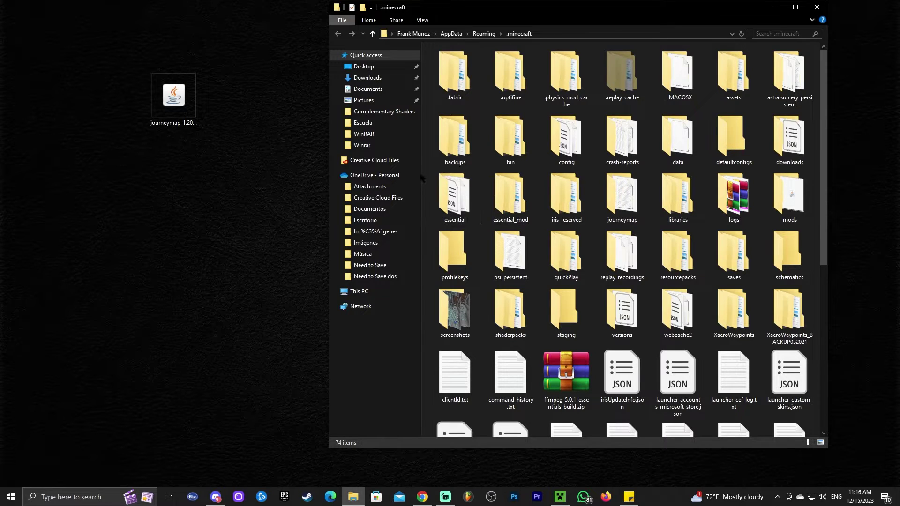
pyautogui.moveTo(422, 174); pyautogui.dragTo(357, 173)
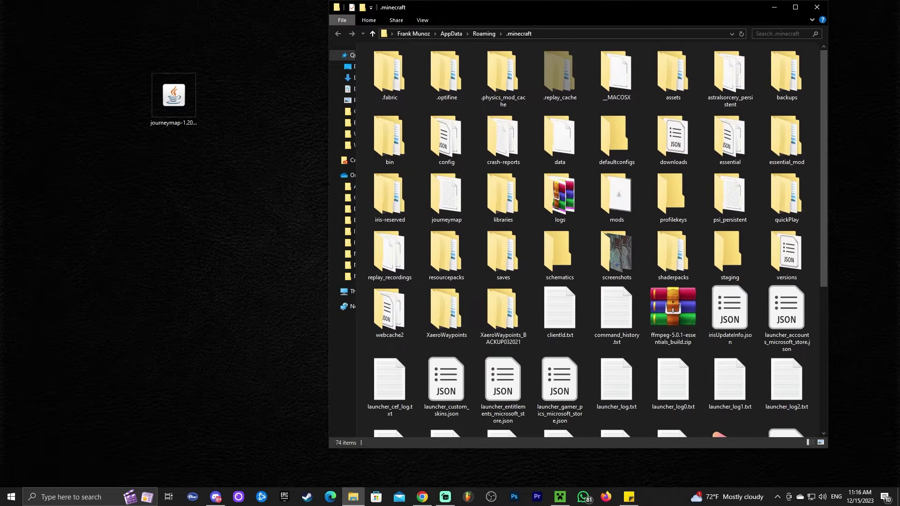
pyautogui.click(622, 204)
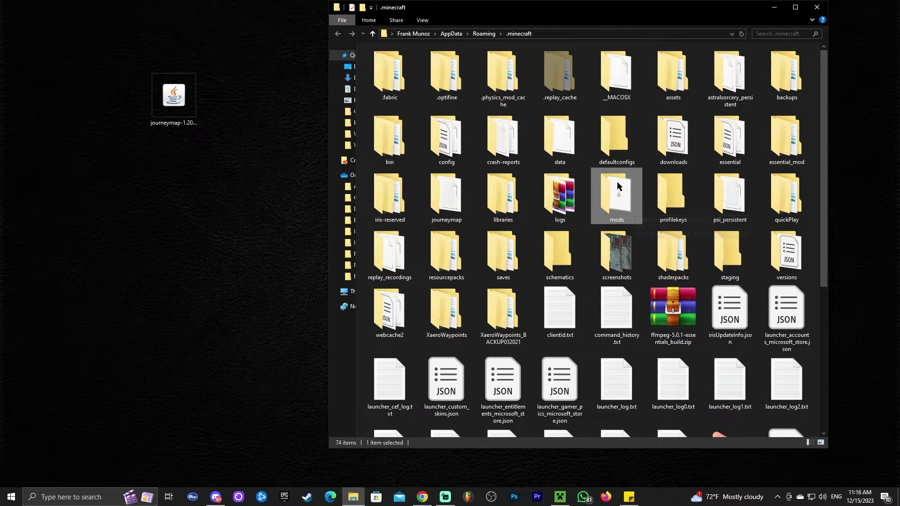
pyautogui.press('Delete')
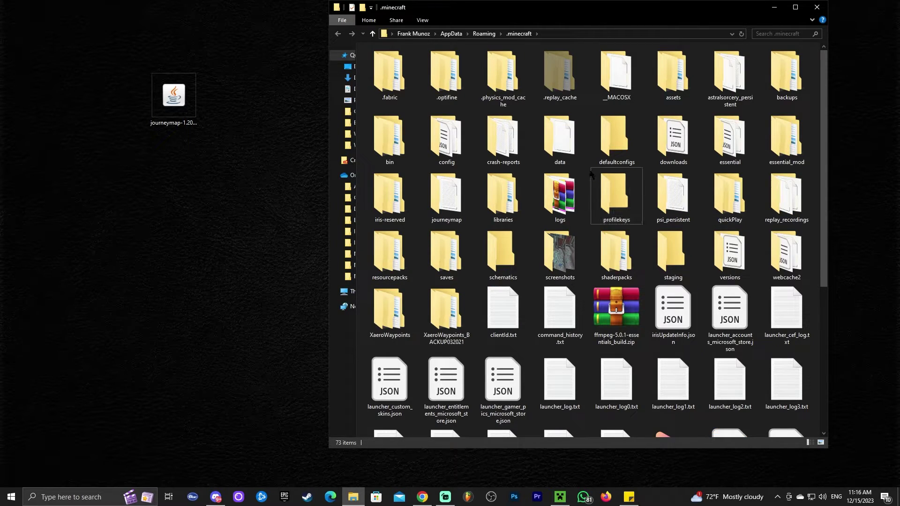
# - Create a new folder named 'mods' in .minecraft and open it
pyautogui.rightClick(589, 170)
pyautogui.moveTo(615, 280)
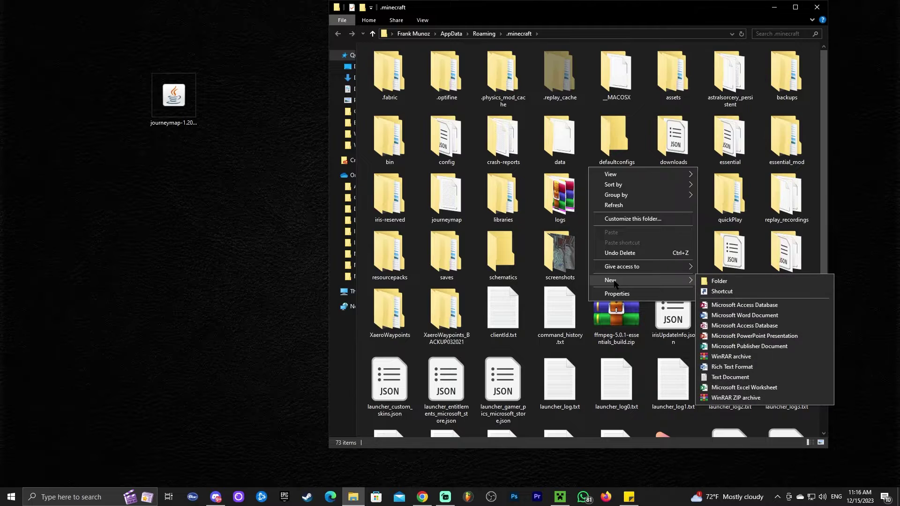
pyautogui.click(736, 283)
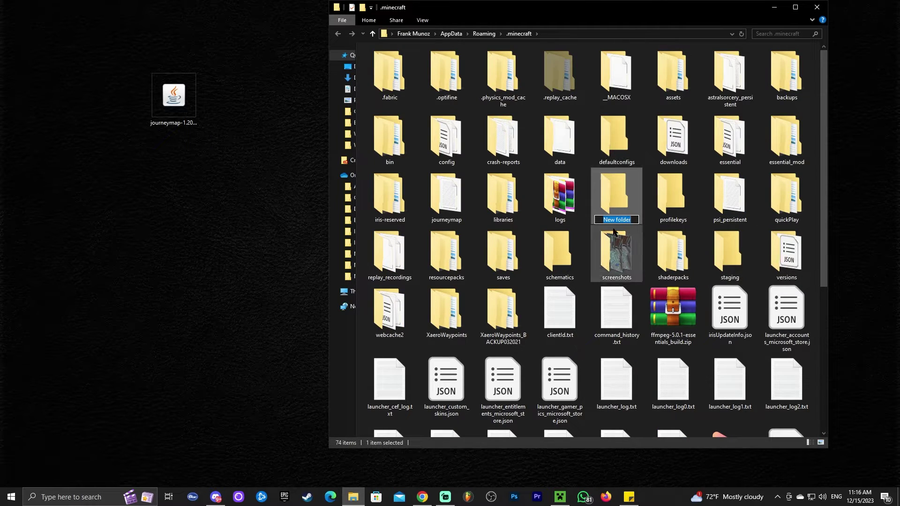
pyautogui.write('mods')
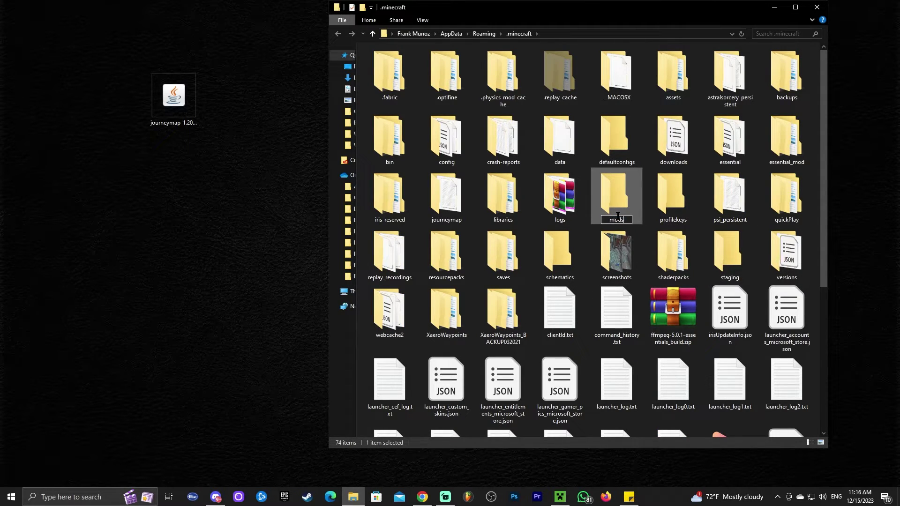
pyautogui.press('Return')
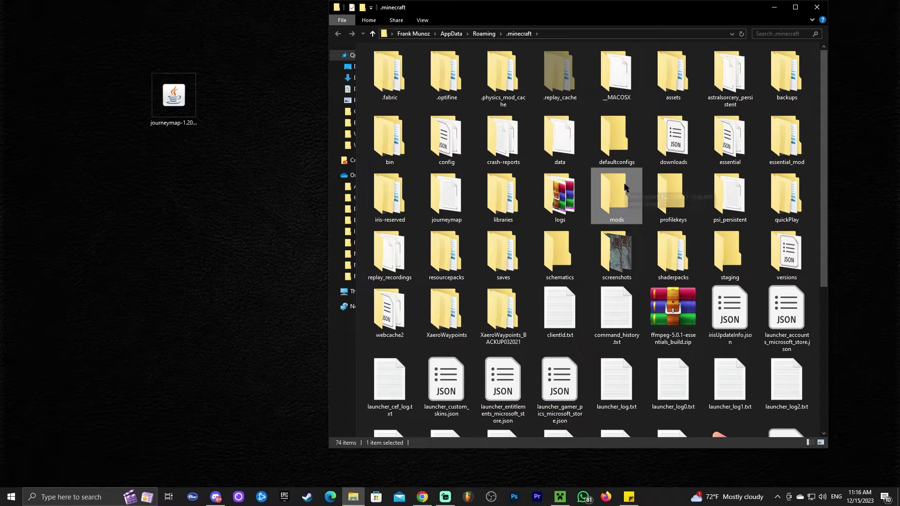
pyautogui.doubleClick(607, 183)
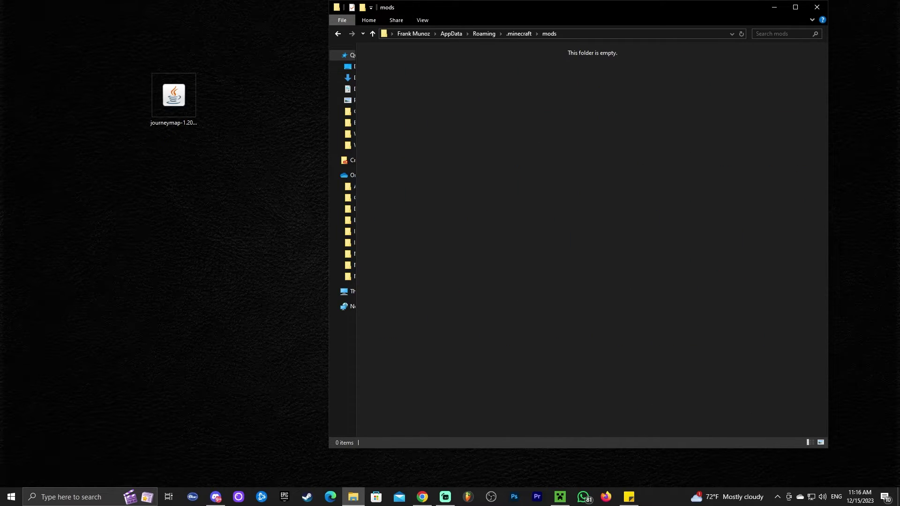
# - Move journeymap-1.20.4-5.9.20-forge.jar from the desktop into the mods folder, then close Explorer
pyautogui.moveTo(135, 61); pyautogui.dragTo(244, 120)
pyautogui.moveTo(178, 89); pyautogui.dragTo(409, 134)
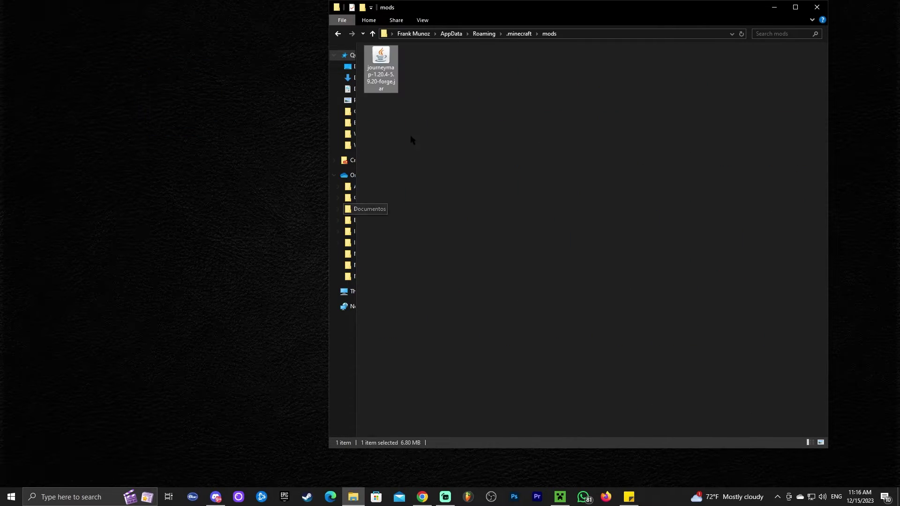
pyautogui.click(398, 131)
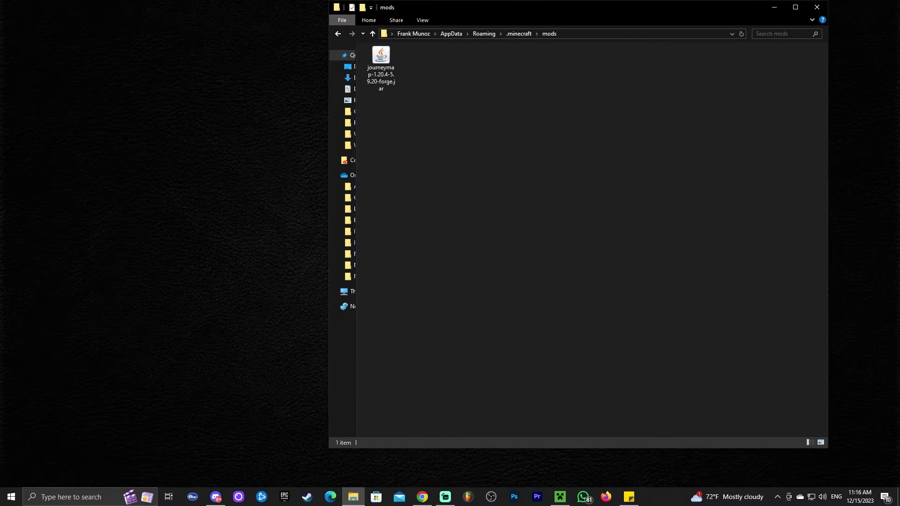
pyautogui.click(817, 7)
# - Launch the forge installation, ticking 'I understand the risks' in the modded-installation warning
pyautogui.click(560, 497)
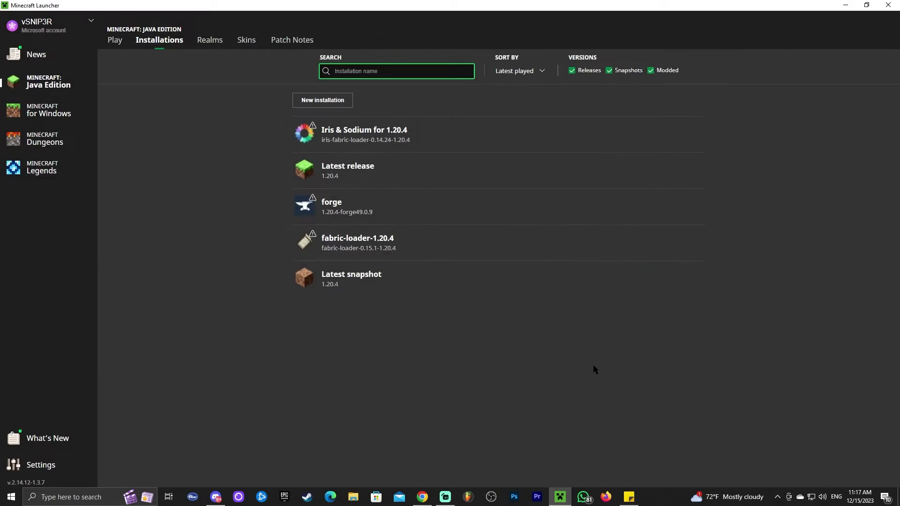
pyautogui.click(643, 209)
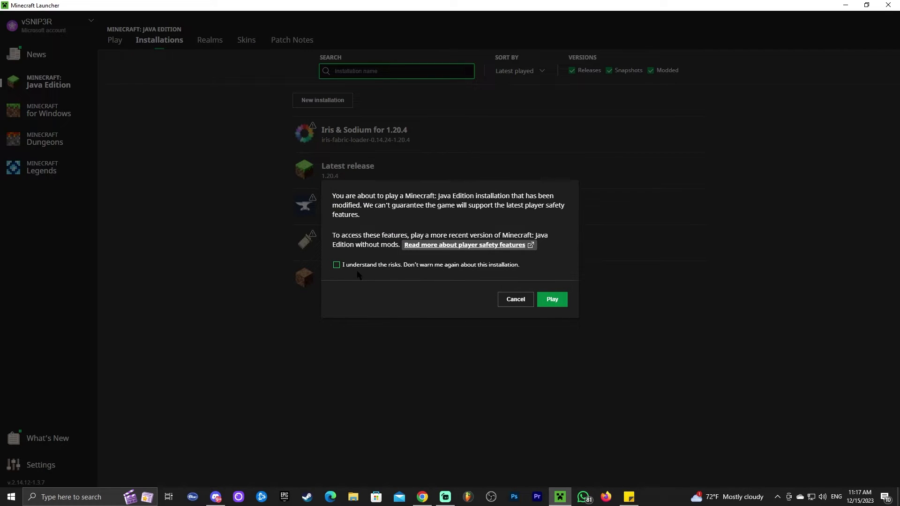
pyautogui.click(374, 266)
pyautogui.click(553, 300)
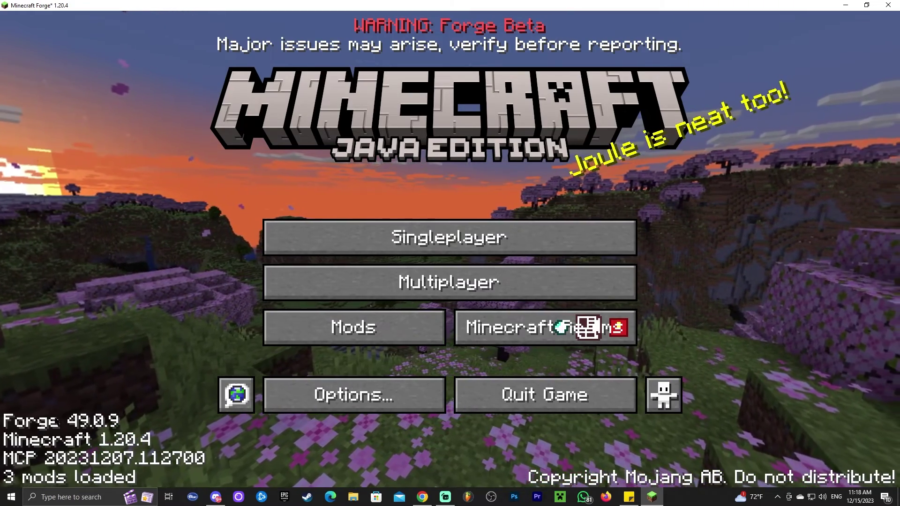
# - Check Journeymap appears in the Mods list, then play the first singleplayer world
pyautogui.click(354, 327)
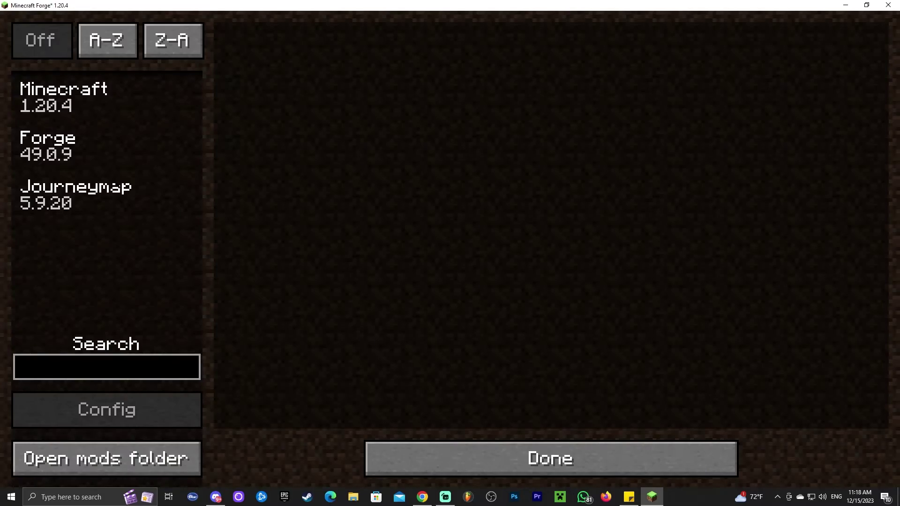
pyautogui.click(70, 197)
pyautogui.click(548, 458)
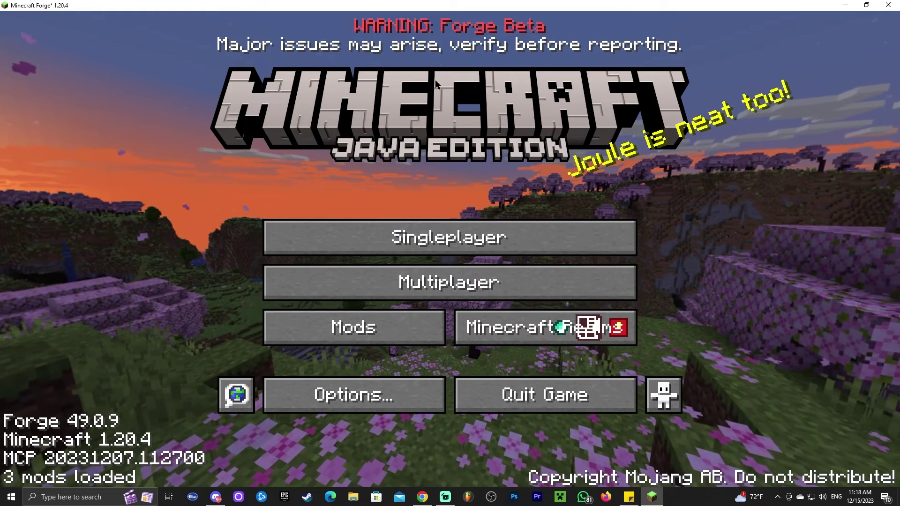
pyautogui.click(451, 235)
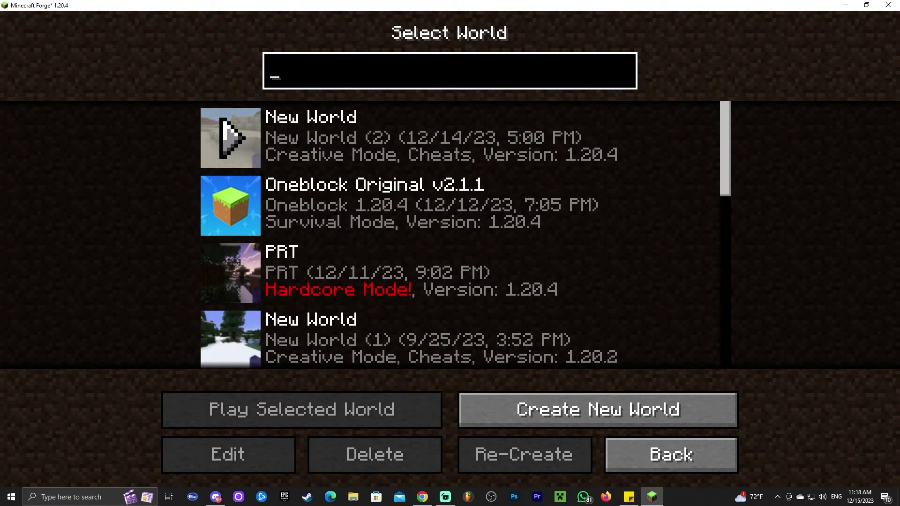
pyautogui.click(225, 134)
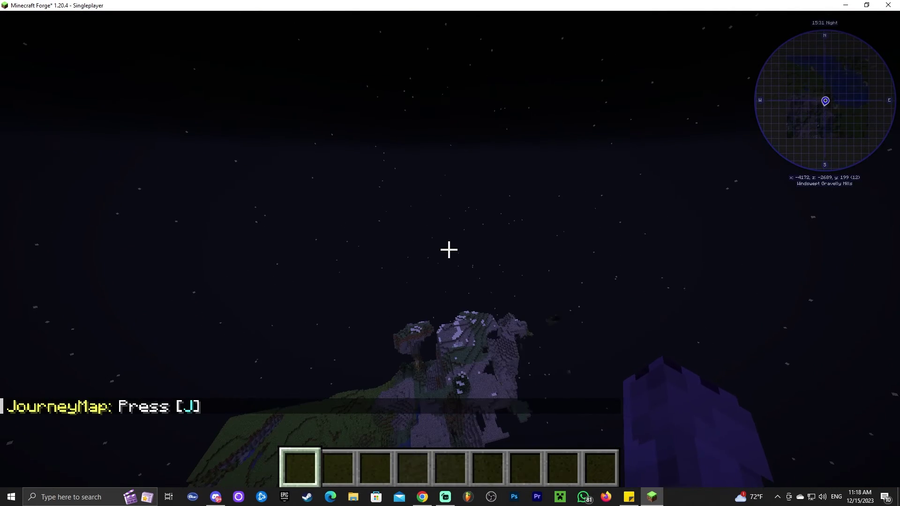
# - Descend to the plains by the village and walk along the river toward the mountain
pyautogui.press('w')
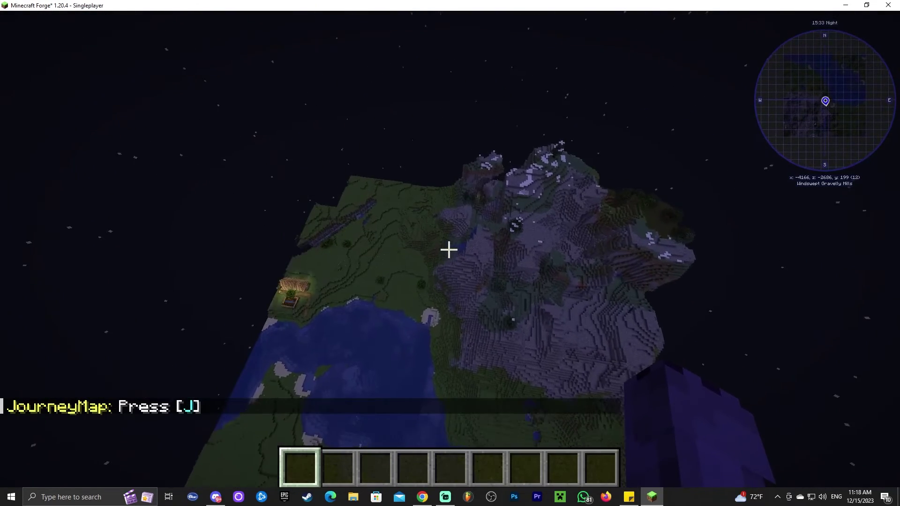
pyautogui.press('w')
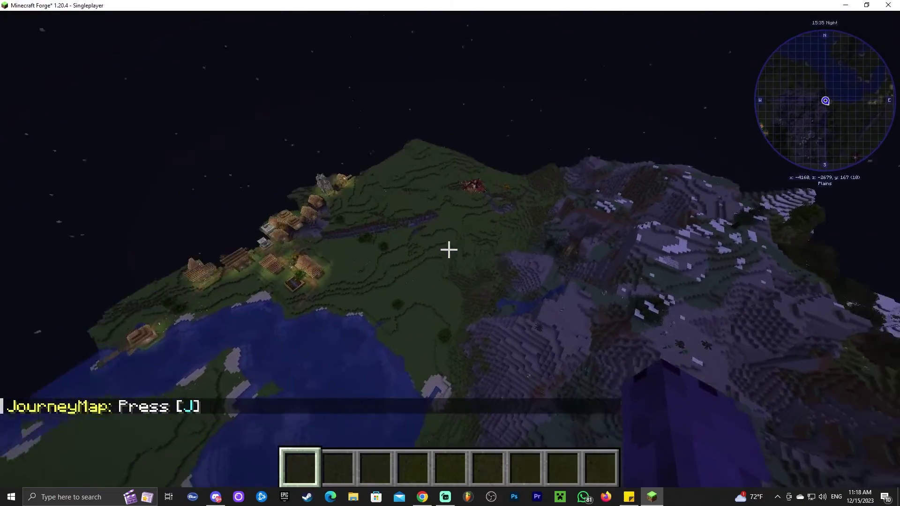
pyautogui.press('w')
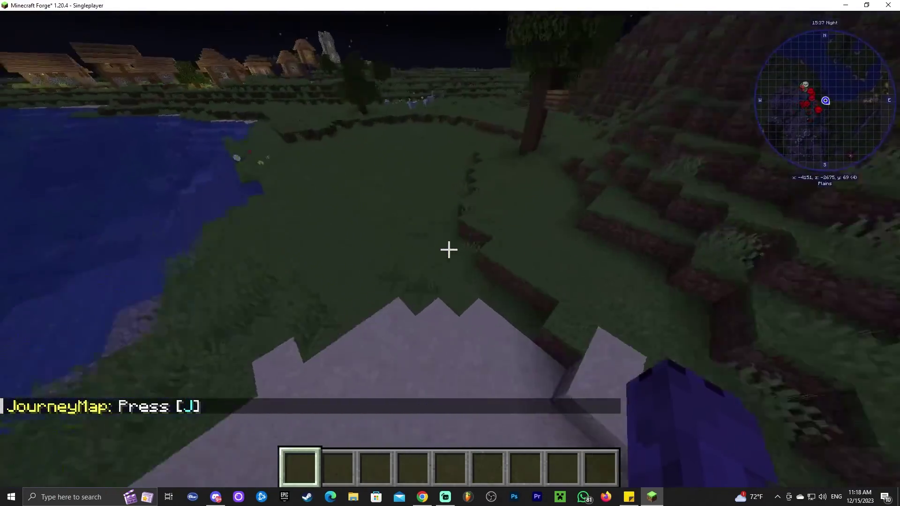
pyautogui.press('w')
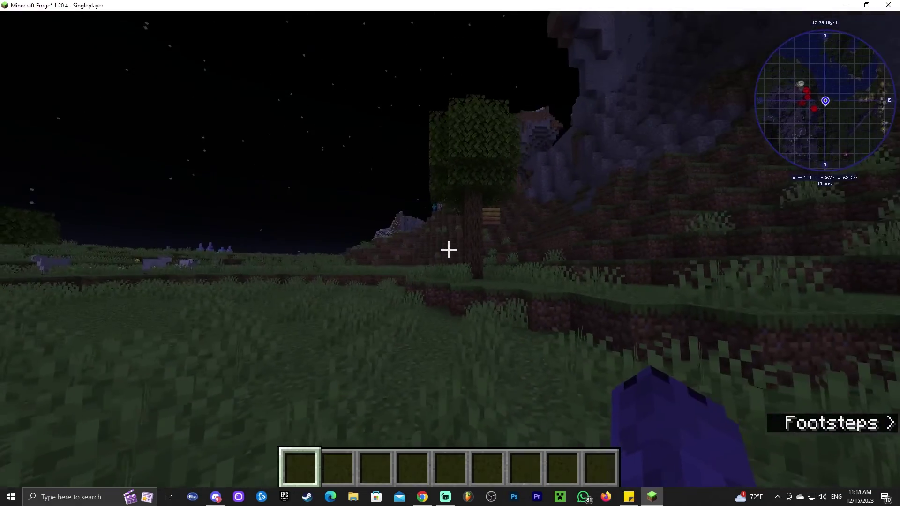
pyautogui.press('w')
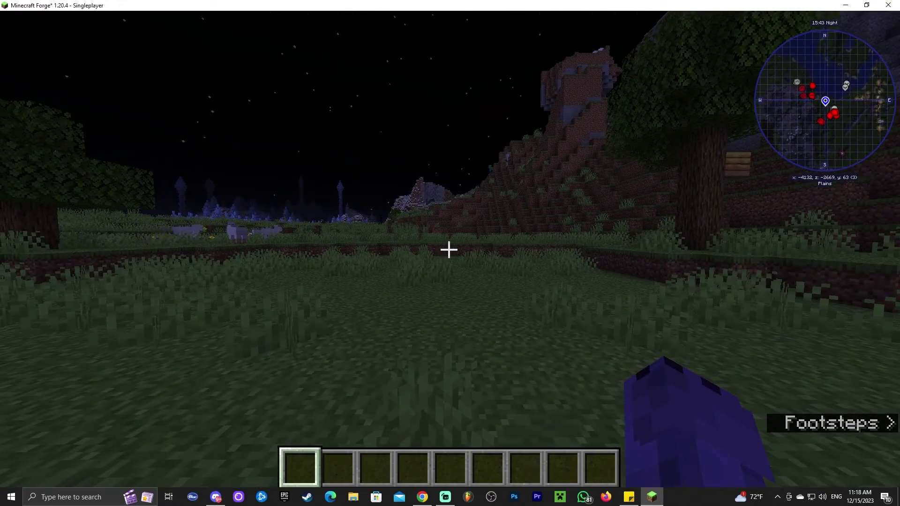
# - Open the JourneyMap fullscreen map, dismiss the About screen, zoom around, and close it
pyautogui.press('j')
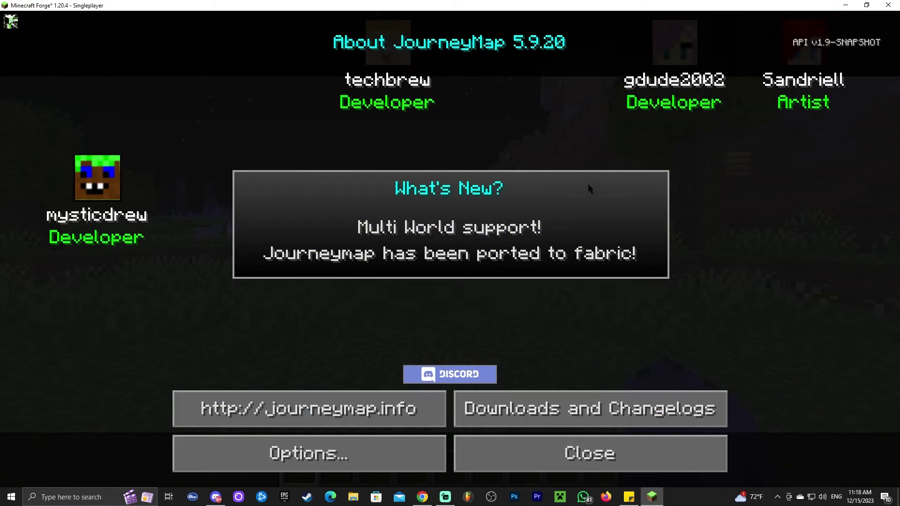
pyautogui.click(592, 461)
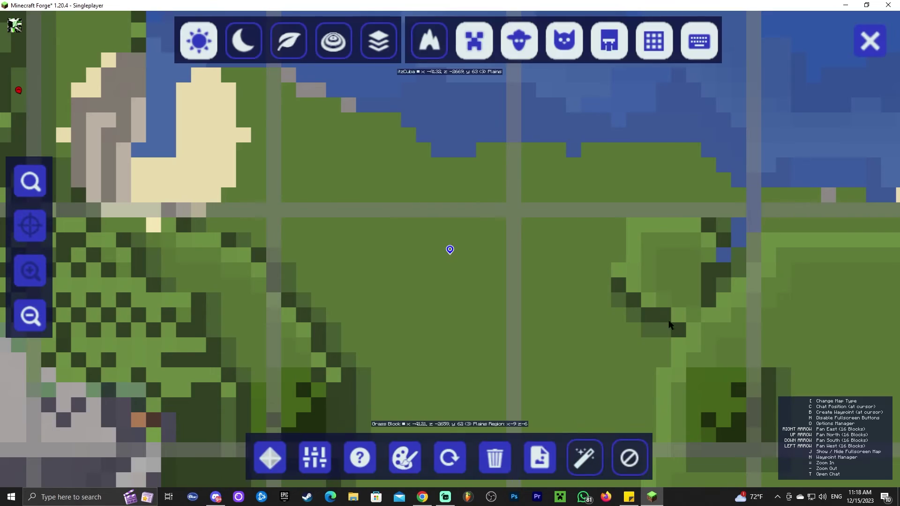
pyautogui.scroll(-4, 529, 225)
pyautogui.scroll(4, 487, 258)
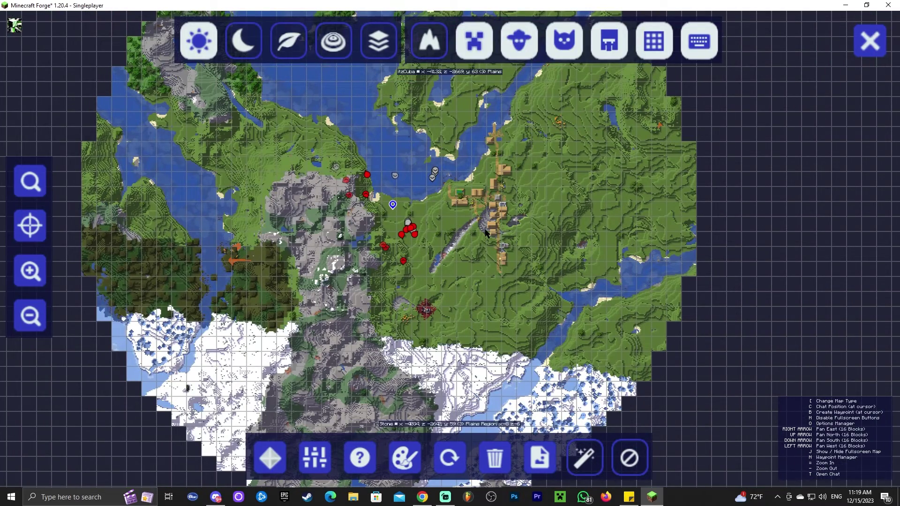
pyautogui.scroll(2, 485, 233)
pyautogui.click(863, 55)
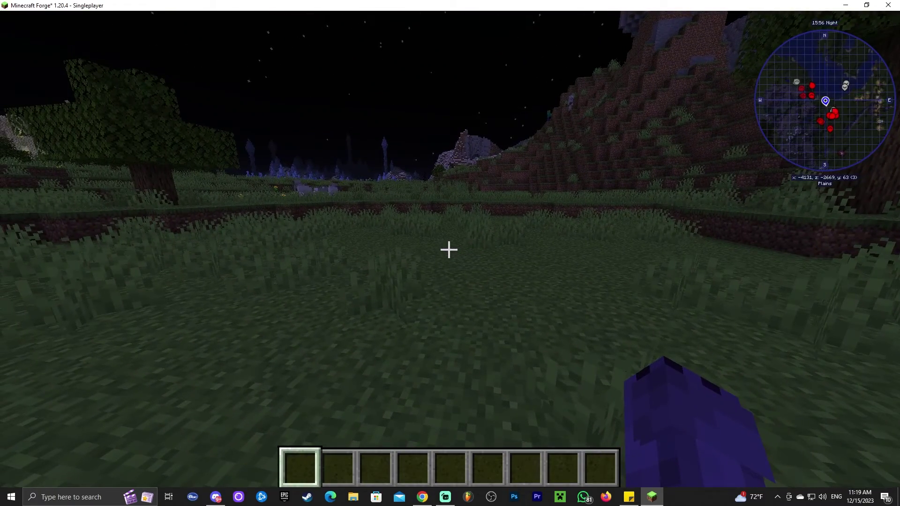
# - Reopen the map, pan north and zoom in, close it, and switch to third-person view
pyautogui.press('j')
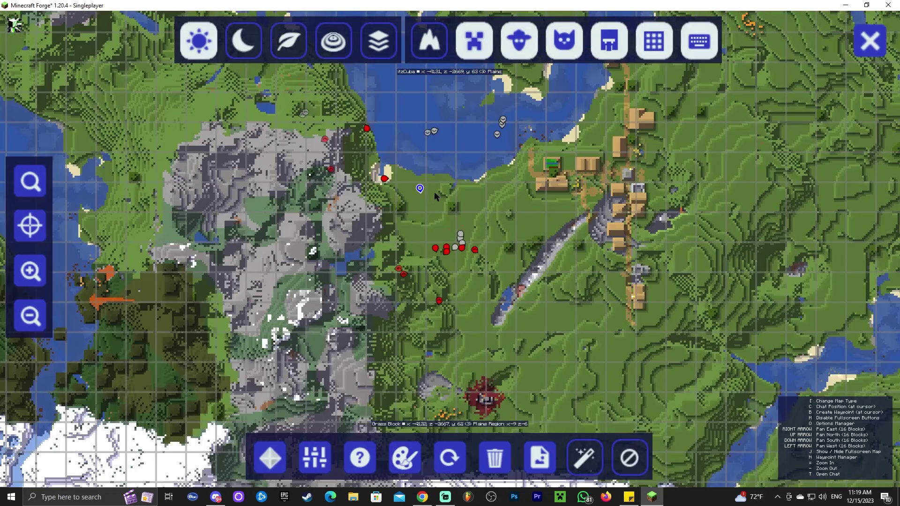
pyautogui.moveTo(423, 274); pyautogui.dragTo(424, 335)
pyautogui.scroll(1, 424, 335)
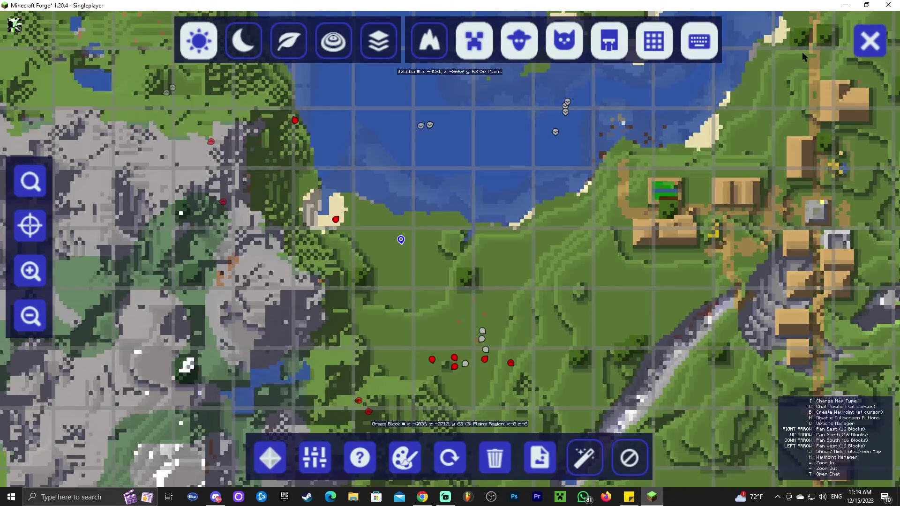
pyautogui.press('j')
pyautogui.press('F5')
pyautogui.press('F5')
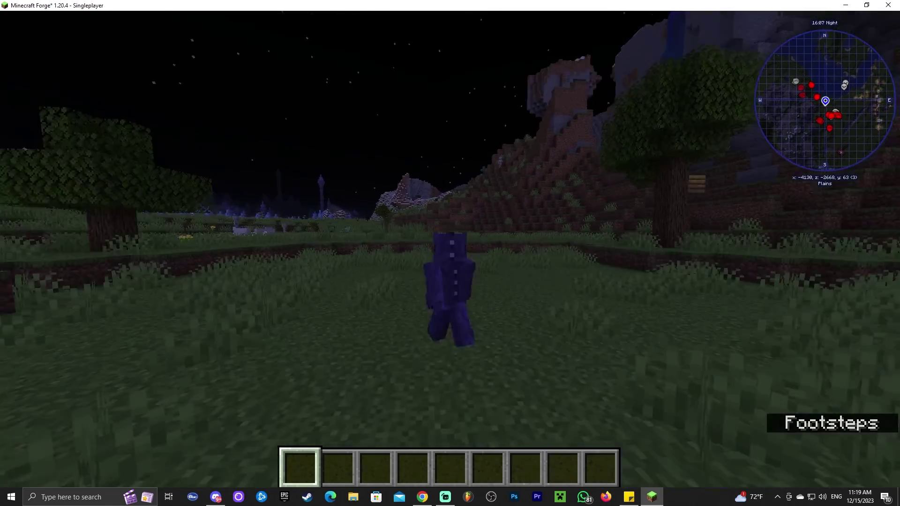